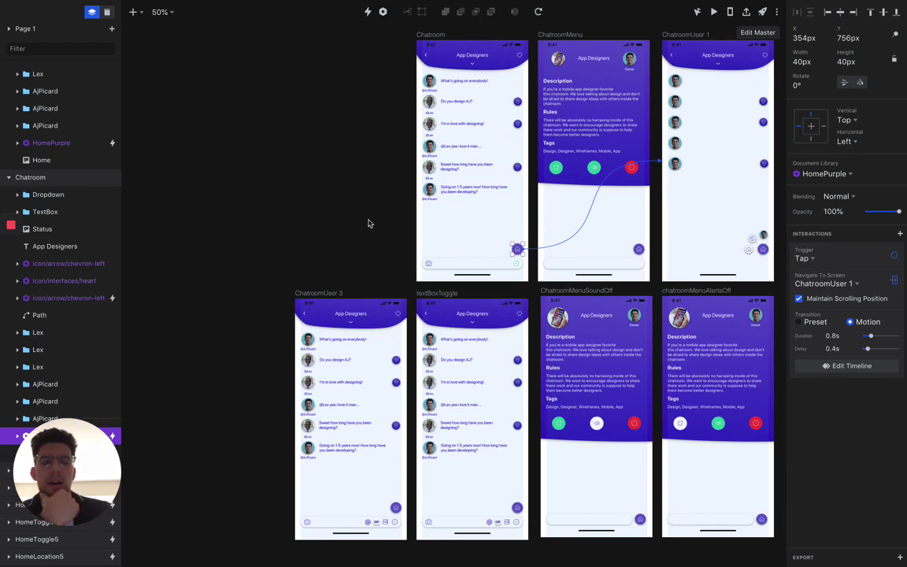
- Zoom the canvas to 100% and select the text box's plus icon with the home button
{"action": "scroll", "coordinate": [369, 223], "scroll_direction": "left", "scroll_amount": 2}
{"action": "scroll", "coordinate": [369, 223], "scroll_direction": "right", "scroll_amount": 4}
{"action": "scroll", "coordinate": [368, 222], "scroll_direction": "right", "scroll_amount": 2}
{"action": "scroll", "coordinate": [369, 223], "scroll_direction": "up", "scroll_amount": 1}
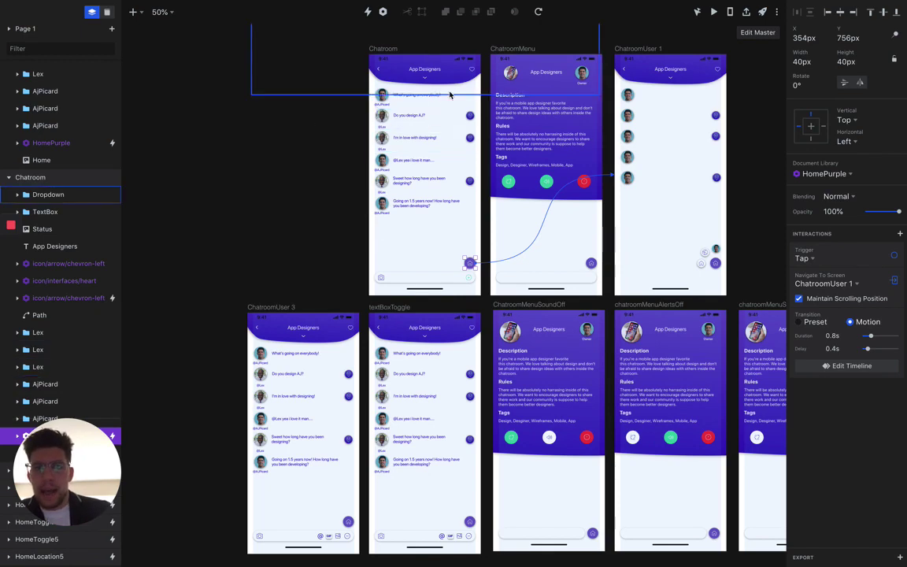
{"action": "scroll", "coordinate": [435, 96], "scroll_direction": "up", "scroll_amount": 2}
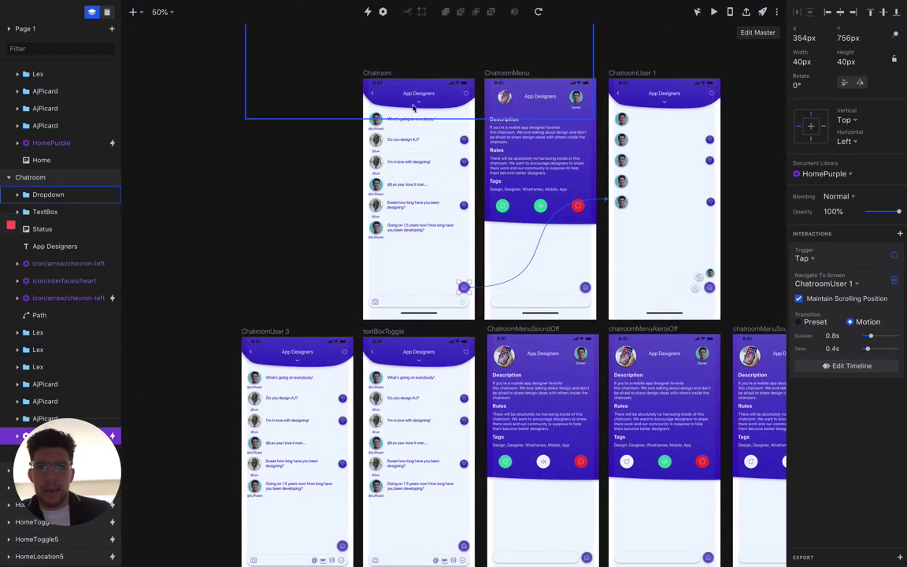
{"action": "scroll", "coordinate": [417, 270], "scroll_direction": "down", "scroll_amount": 3}
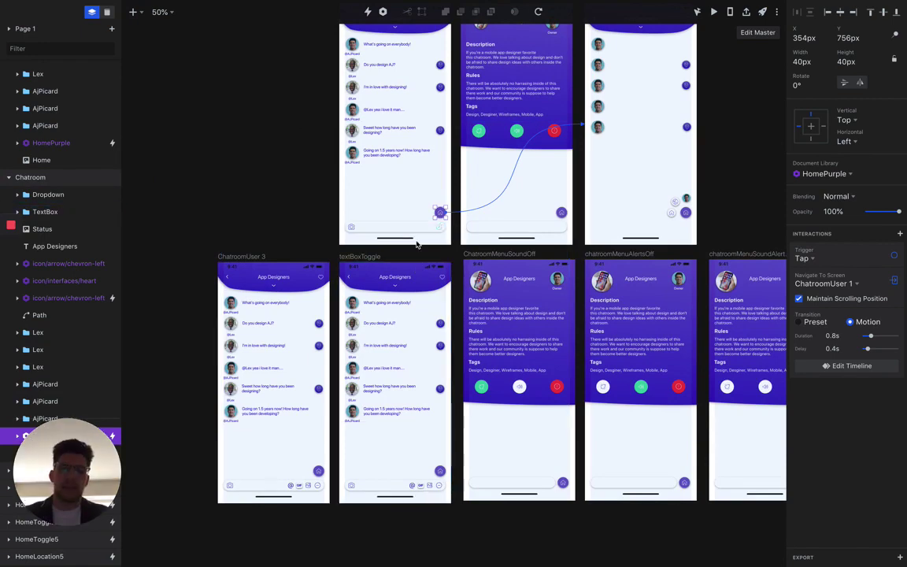
{"action": "key", "text": "super+0"}
{"action": "double_click", "coordinate": [427, 158]}
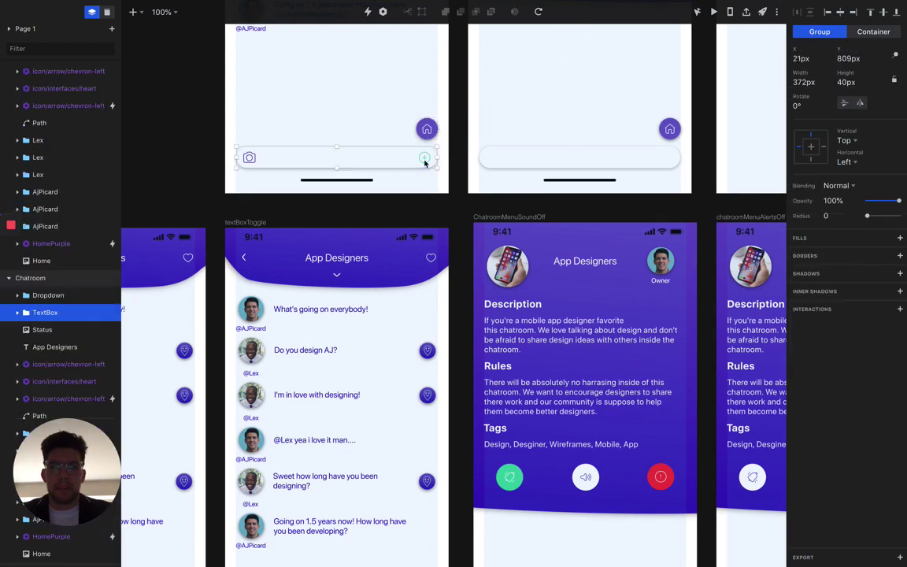
{"action": "left_click", "coordinate": [427, 129], "text": "shift"}
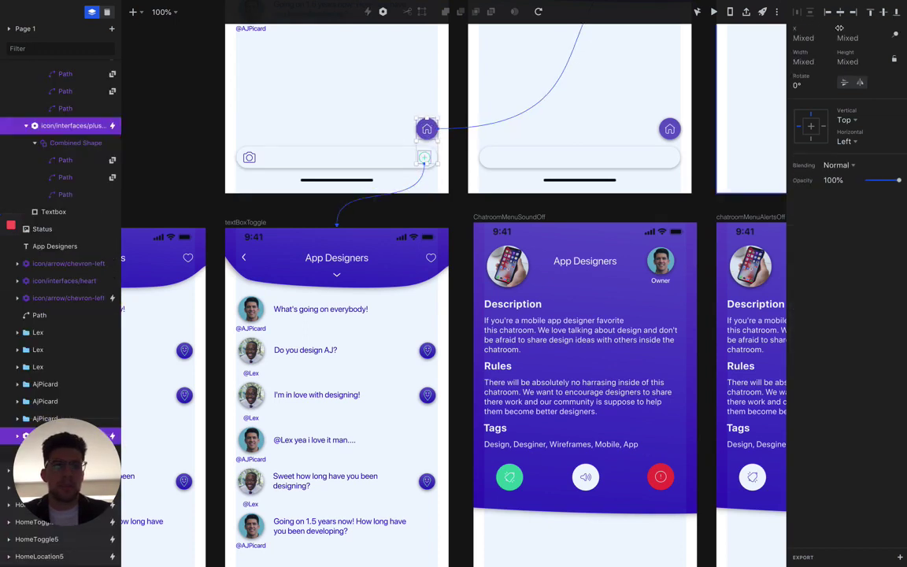
- Move the textBoxToggle screen's home button left to X 349px
{"action": "scroll", "coordinate": [425, 414], "scroll_direction": "down", "scroll_amount": 5}
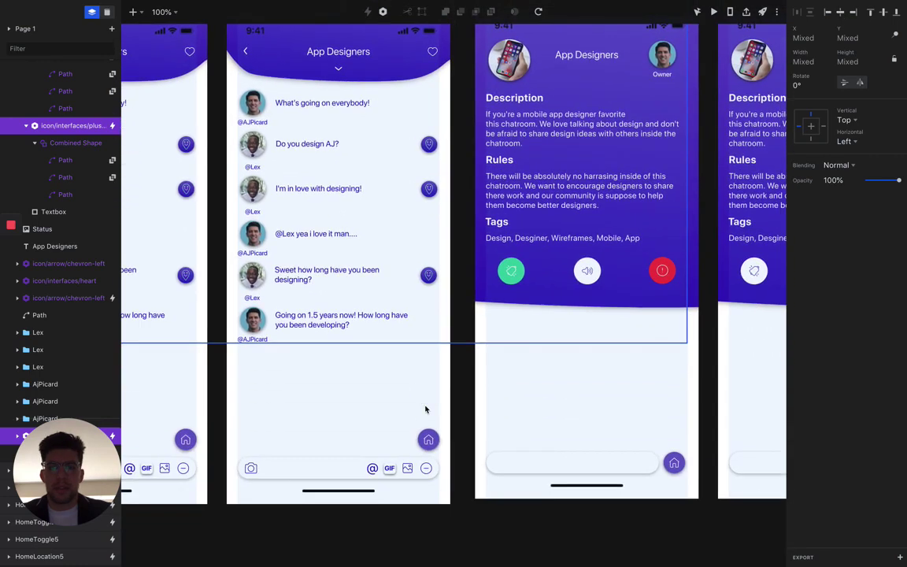
{"action": "left_click", "coordinate": [425, 474]}
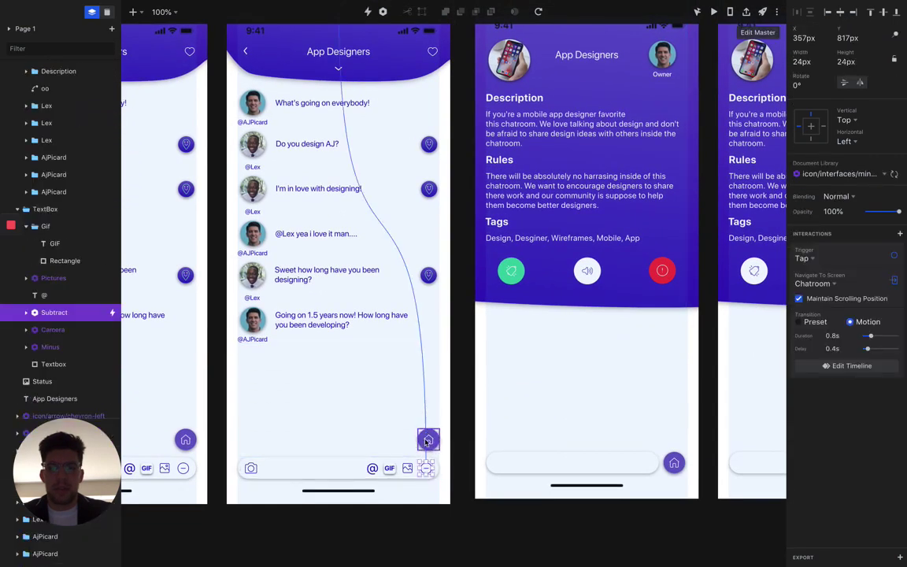
{"action": "left_click", "coordinate": [427, 441]}
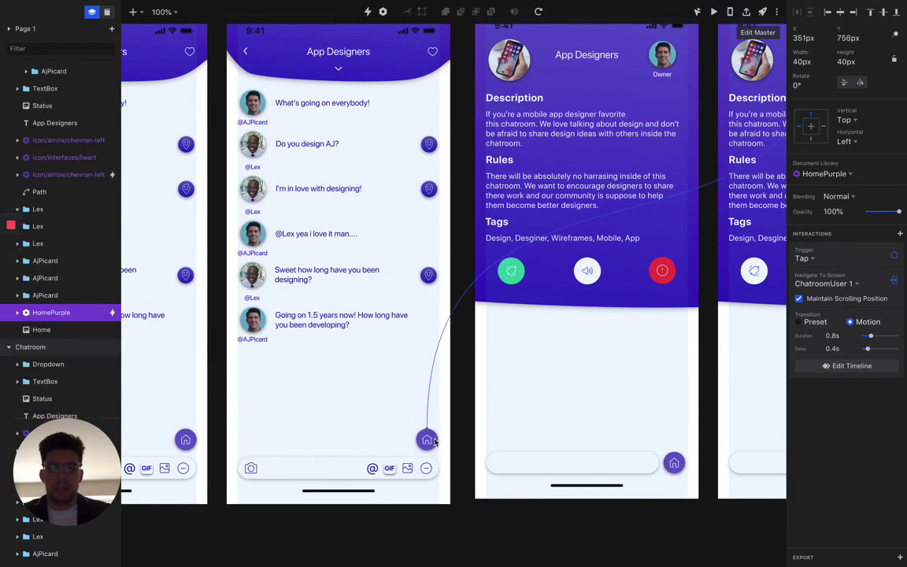
{"action": "left_click_drag", "start_coordinate": [434, 442], "coordinate": [431, 442]}
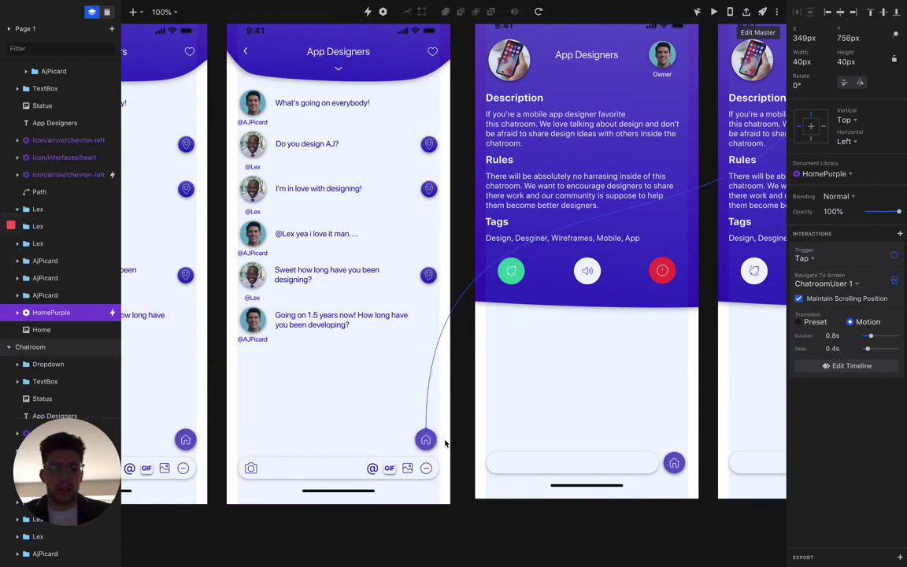
{"action": "key", "text": "Left"}
- Move the Chatroom screen's home button left to X 349px, then reselect it with the plus icon
{"action": "scroll", "coordinate": [445, 444], "scroll_direction": "down", "scroll_amount": 5}
{"action": "scroll", "coordinate": [445, 444], "scroll_direction": "up", "scroll_amount": 1}
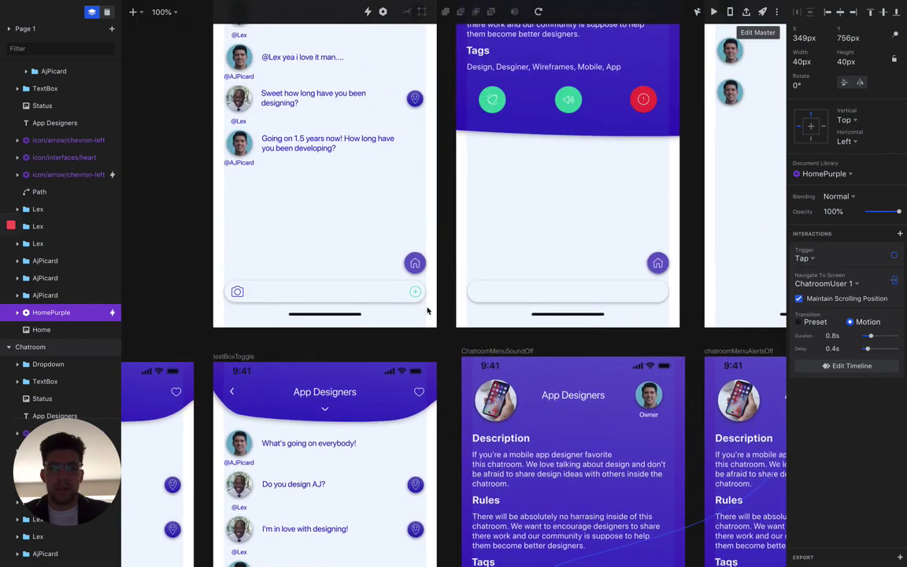
{"action": "left_click", "coordinate": [416, 296]}
{"action": "left_click", "coordinate": [415, 263]}
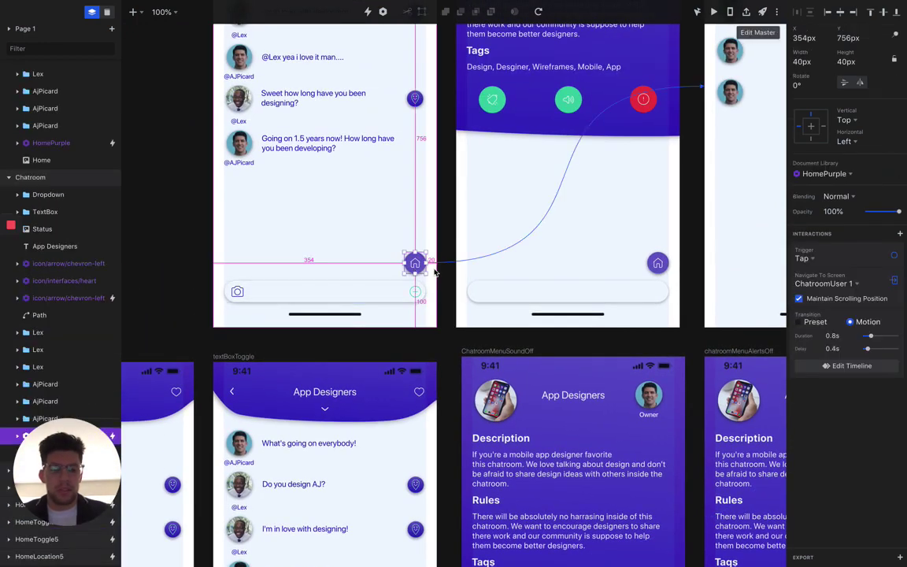
{"action": "left_click_drag", "start_coordinate": [419, 264], "coordinate": [415, 265]}
{"action": "left_click", "coordinate": [412, 296]}
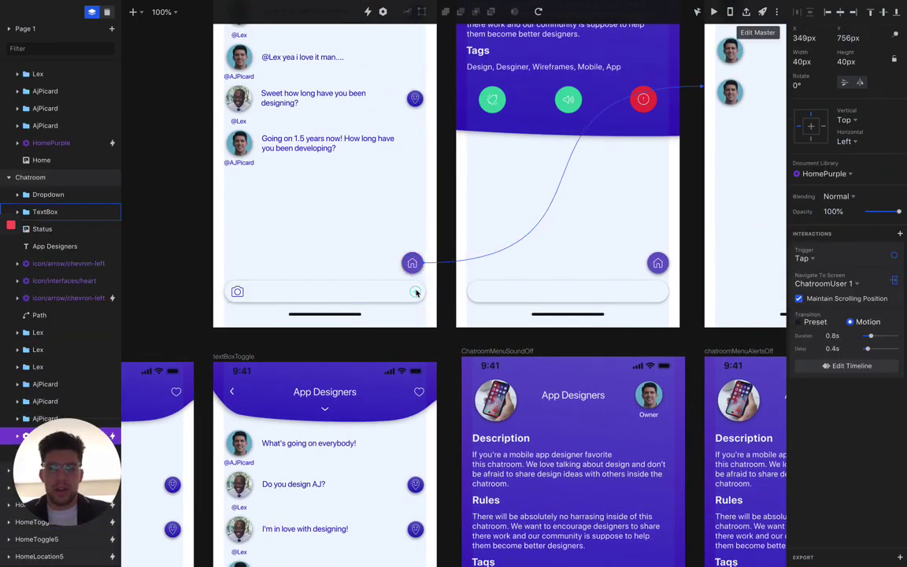
{"action": "double_click", "coordinate": [416, 292]}
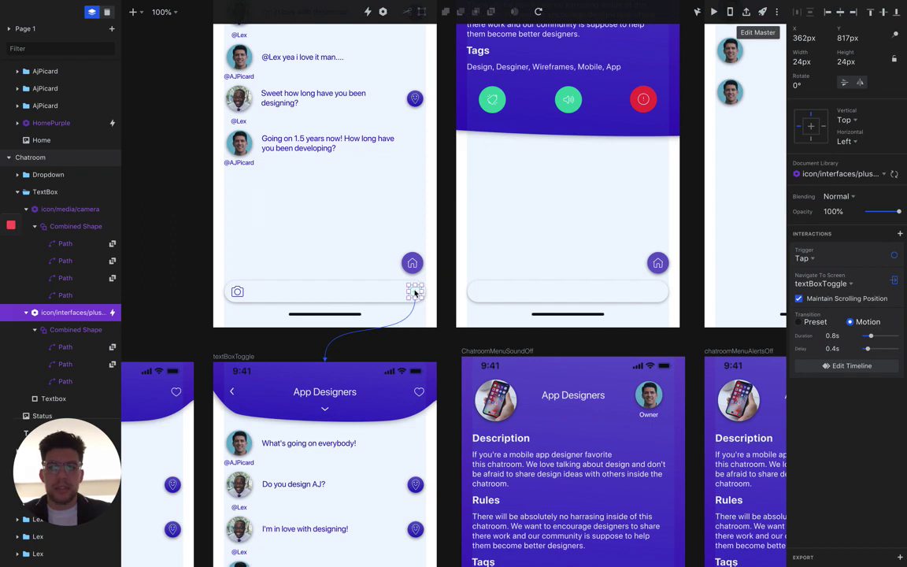
{"action": "left_click", "coordinate": [412, 263], "text": "shift"}
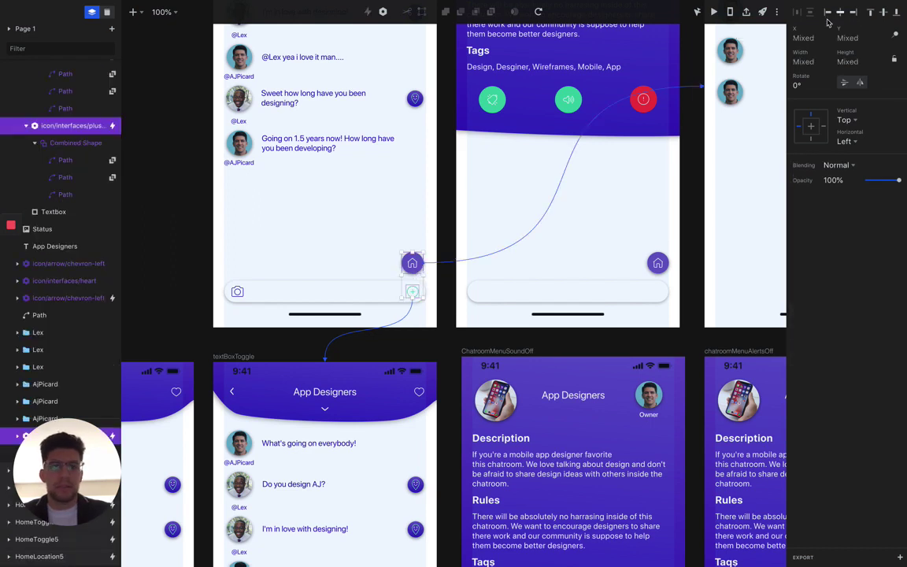
{"action": "left_click", "coordinate": [399, 256]}
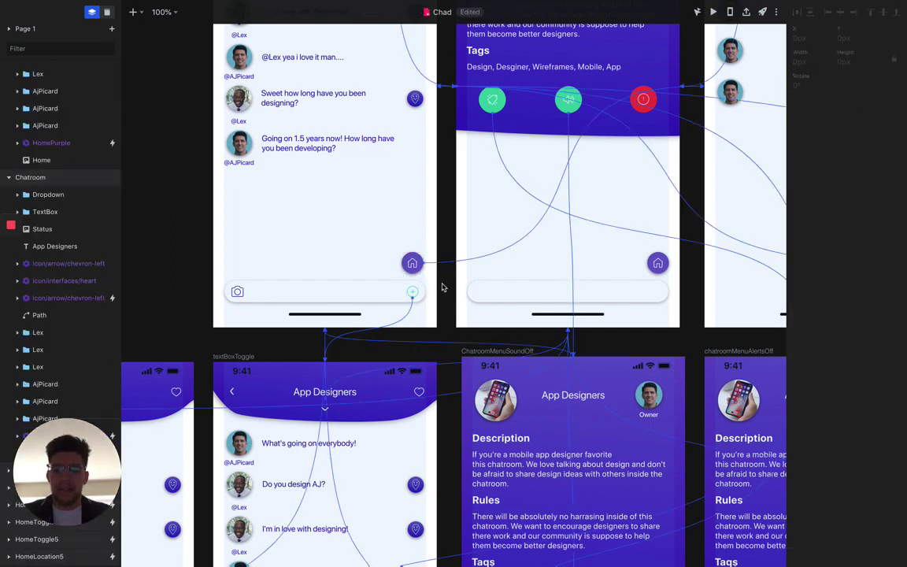
{"action": "left_click", "coordinate": [412, 263]}
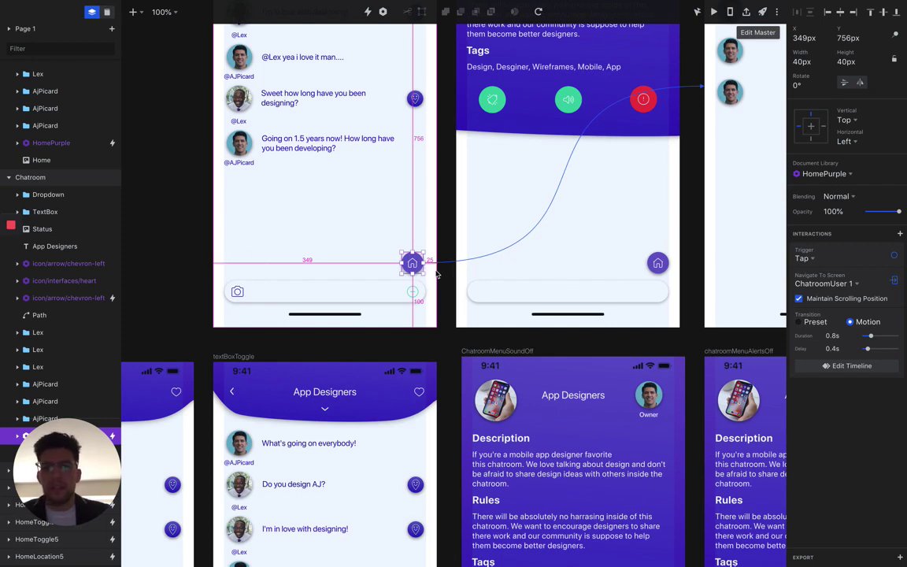
{"action": "scroll", "coordinate": [438, 273], "scroll_direction": "up", "scroll_amount": 5}
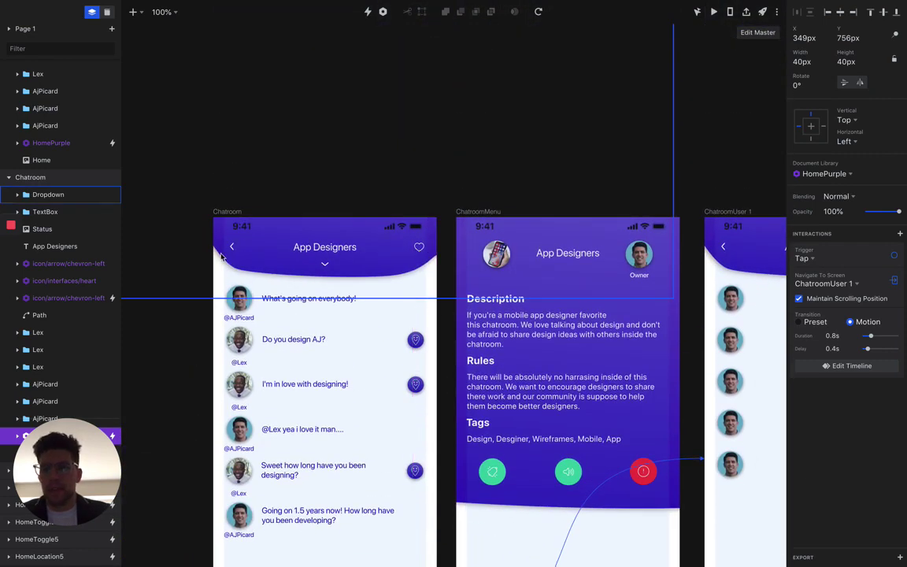
{"action": "scroll", "coordinate": [236, 268], "scroll_direction": "down", "scroll_amount": 3}
{"action": "scroll", "coordinate": [242, 279], "scroll_direction": "down", "scroll_amount": 3}
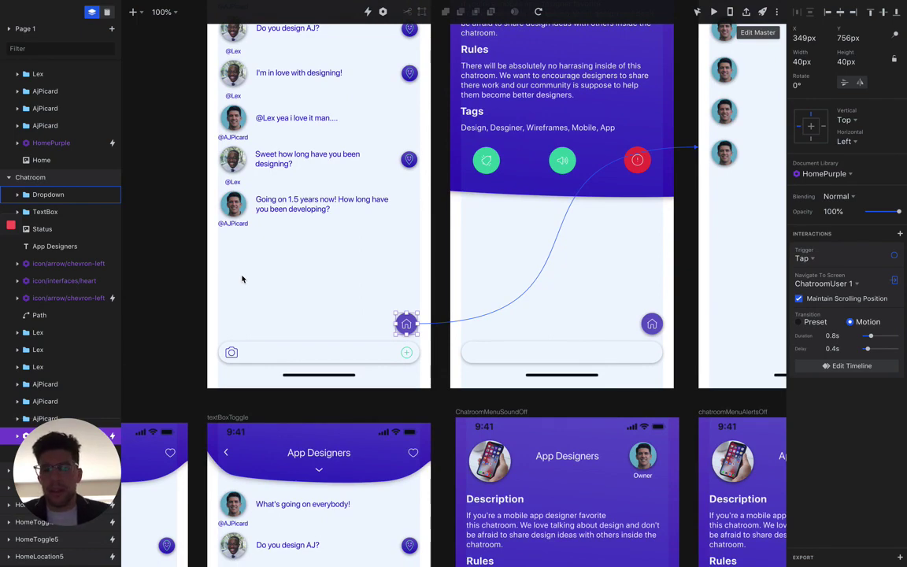
{"action": "scroll", "coordinate": [283, 308], "scroll_direction": "up", "scroll_amount": 2}
{"action": "scroll", "coordinate": [285, 308], "scroll_direction": "up", "scroll_amount": 5}
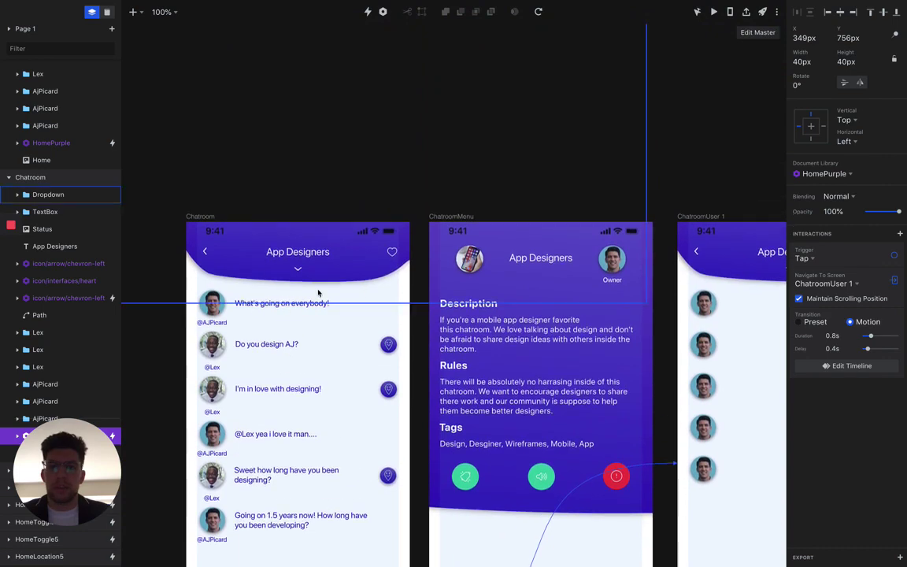
{"action": "left_click", "coordinate": [396, 256]}
{"action": "scroll", "coordinate": [416, 280], "scroll_direction": "down", "scroll_amount": 1}
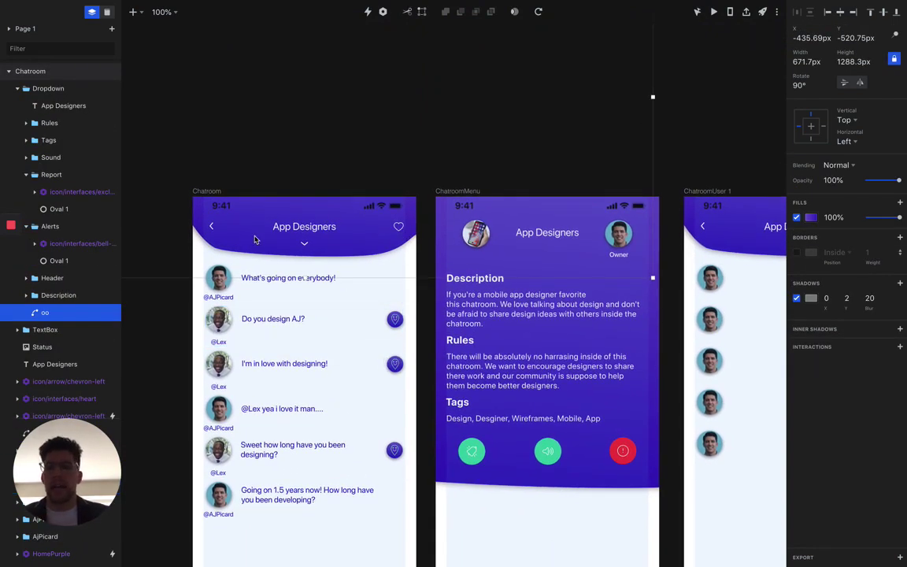
- Nudge the chatroom menu screen's home button left to X 349px, matching the other home buttons
{"action": "scroll", "coordinate": [298, 276], "scroll_direction": "down", "scroll_amount": 5}
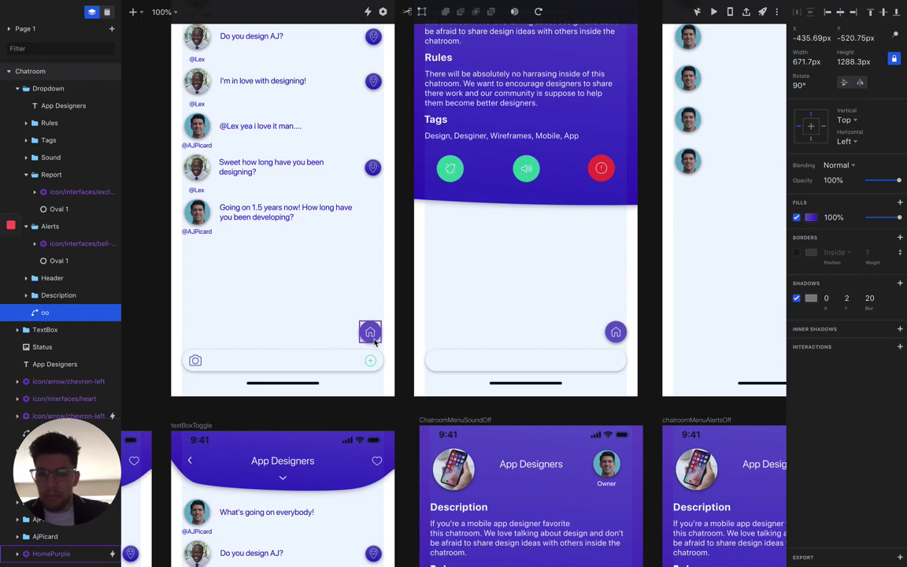
{"action": "scroll", "coordinate": [375, 343], "scroll_direction": "down", "scroll_amount": 10}
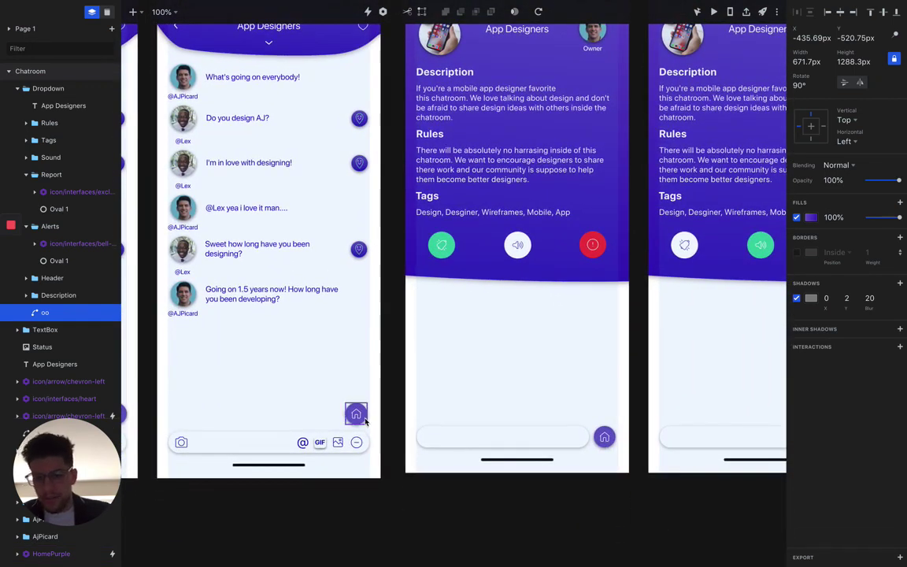
{"action": "left_click", "coordinate": [357, 415]}
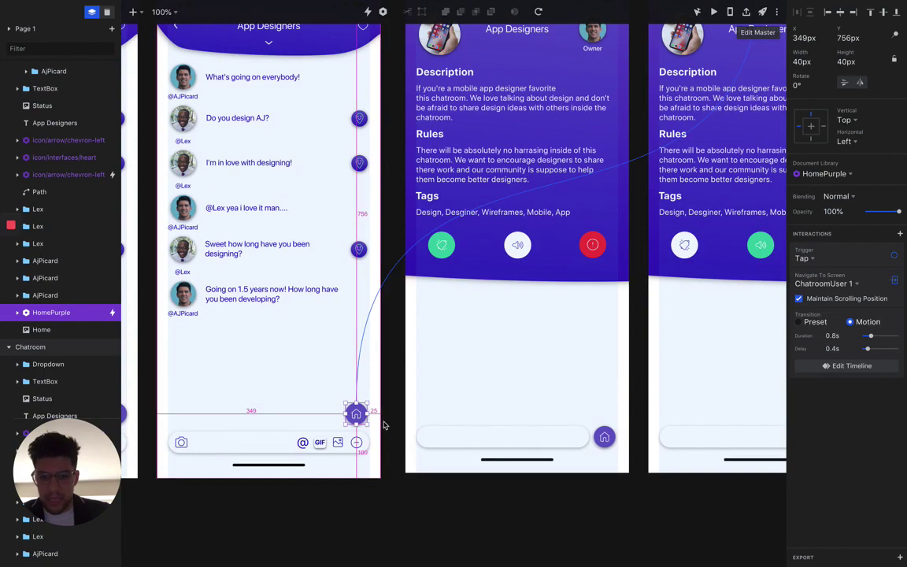
{"action": "scroll", "coordinate": [384, 423], "scroll_direction": "up", "scroll_amount": 10}
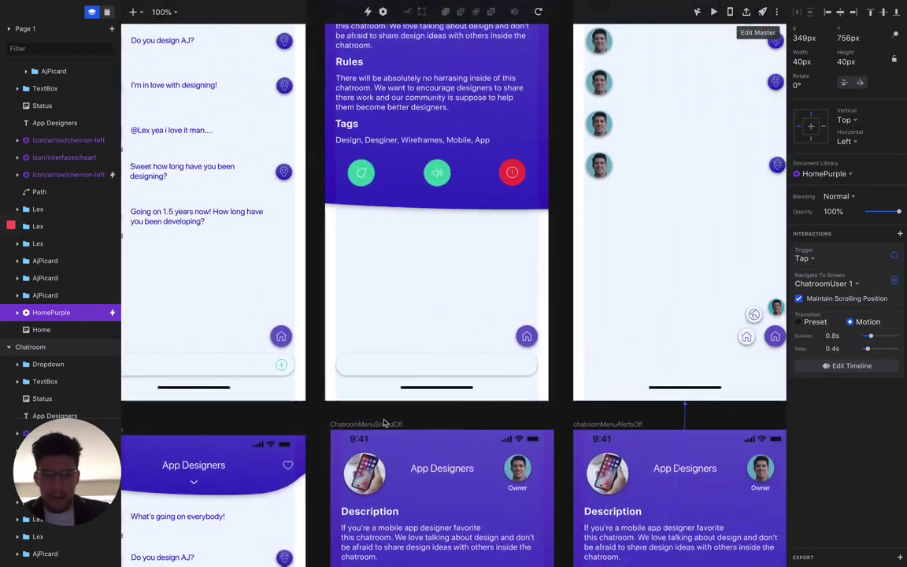
{"action": "scroll", "coordinate": [384, 423], "scroll_direction": "right", "scroll_amount": 2}
{"action": "left_click", "coordinate": [510, 337]}
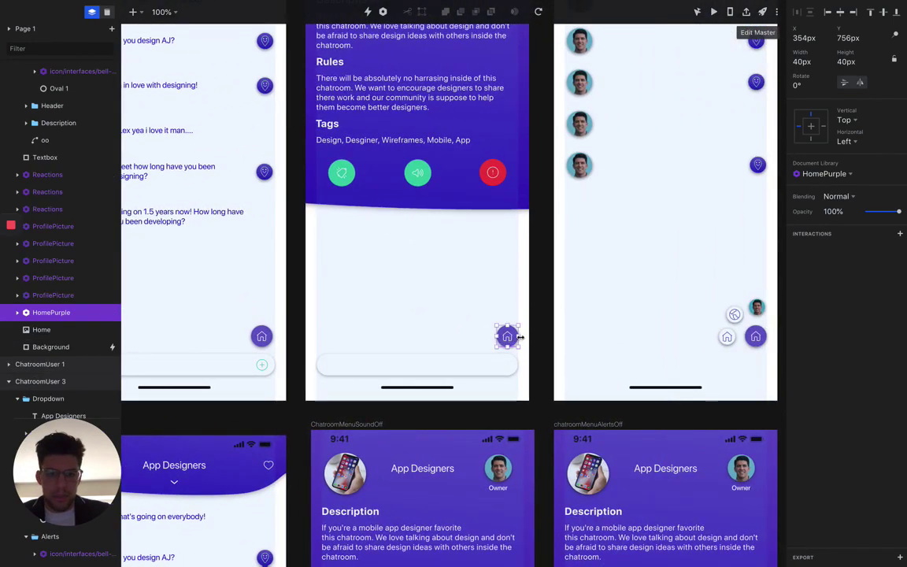
{"action": "key", "text": "Left"}
{"action": "key", "text": "Left"}
{"action": "key", "text": "Left"}
{"action": "key", "text": "Left"}
{"action": "key", "text": "Left"}
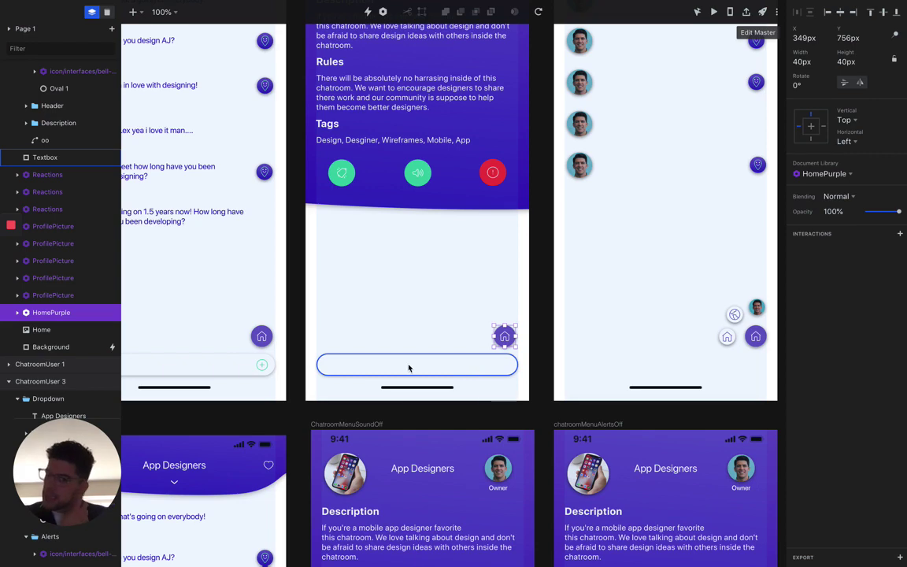
{"action": "scroll", "coordinate": [256, 362], "scroll_direction": "left", "scroll_amount": 3}
{"action": "scroll", "coordinate": [252, 358], "scroll_direction": "left", "scroll_amount": 2}
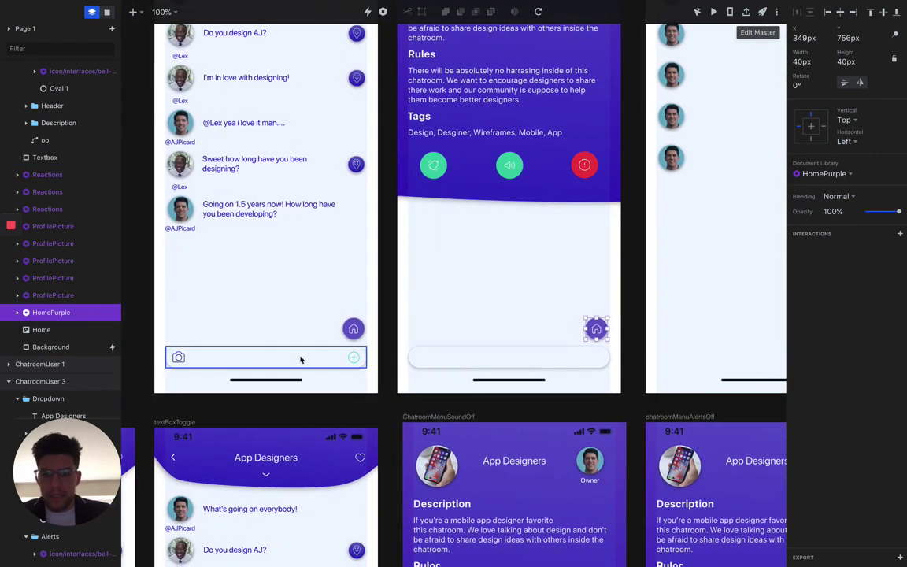
- Group the ChatroomMenu text box bar with its camera and plus icons
{"action": "left_click", "coordinate": [356, 360]}
{"action": "left_click", "coordinate": [179, 358], "text": "shift"}
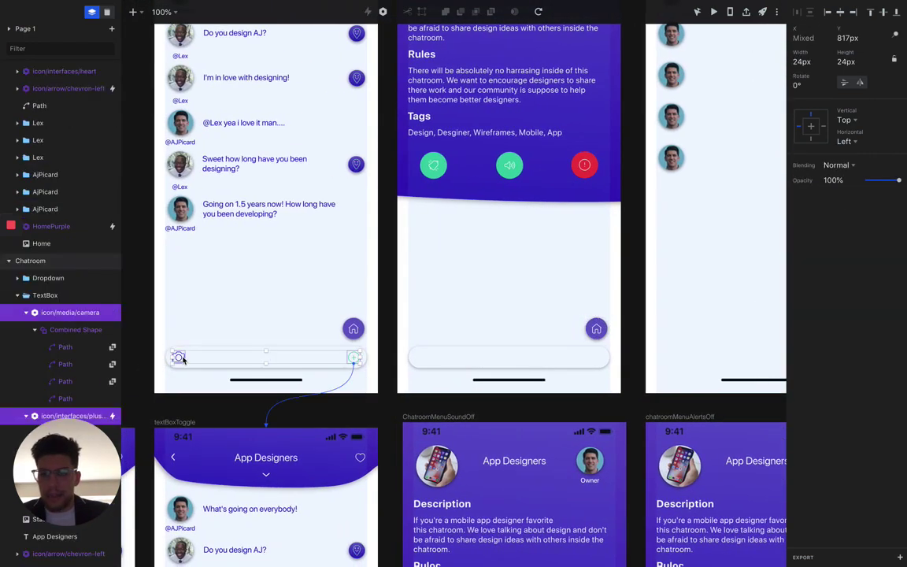
{"action": "scroll", "coordinate": [347, 323], "scroll_direction": "up", "scroll_amount": 5}
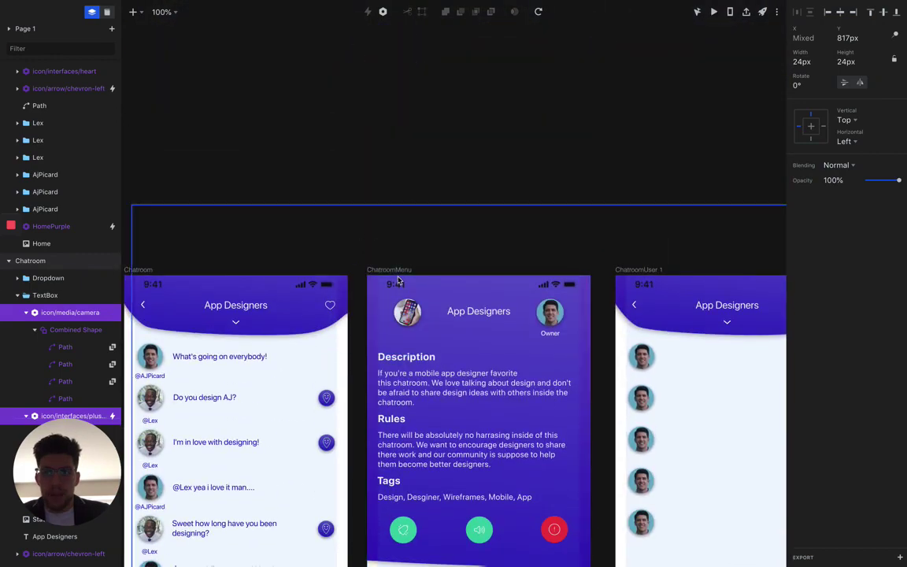
{"action": "scroll", "coordinate": [398, 273], "scroll_direction": "down", "scroll_amount": 5}
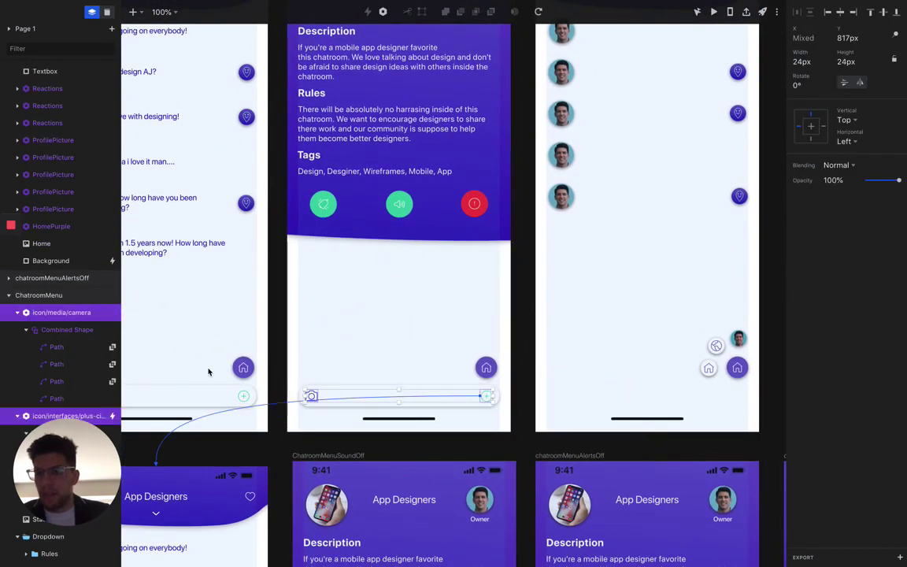
{"action": "scroll", "coordinate": [67, 355], "scroll_direction": "down", "scroll_amount": 4}
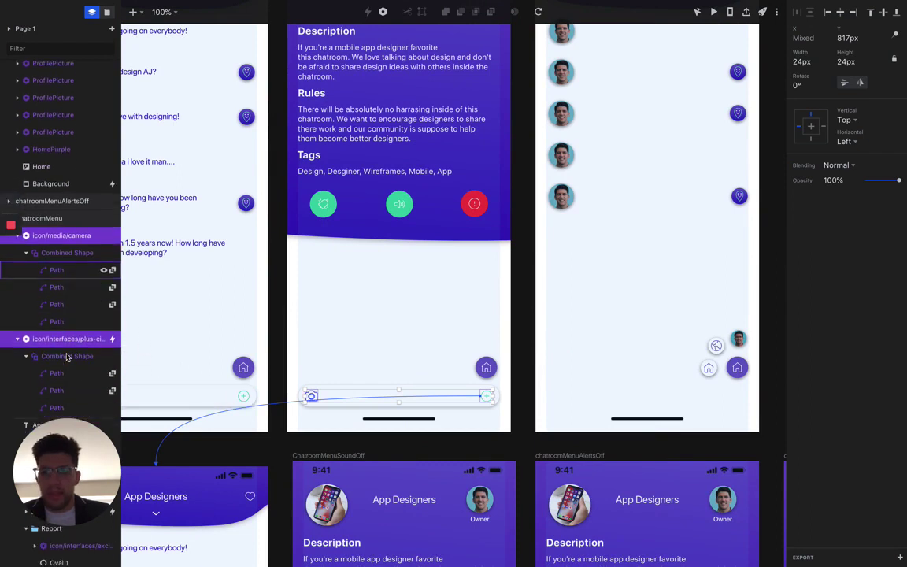
{"action": "left_click", "coordinate": [356, 392]}
{"action": "scroll", "coordinate": [56, 300], "scroll_direction": "up", "scroll_amount": 3}
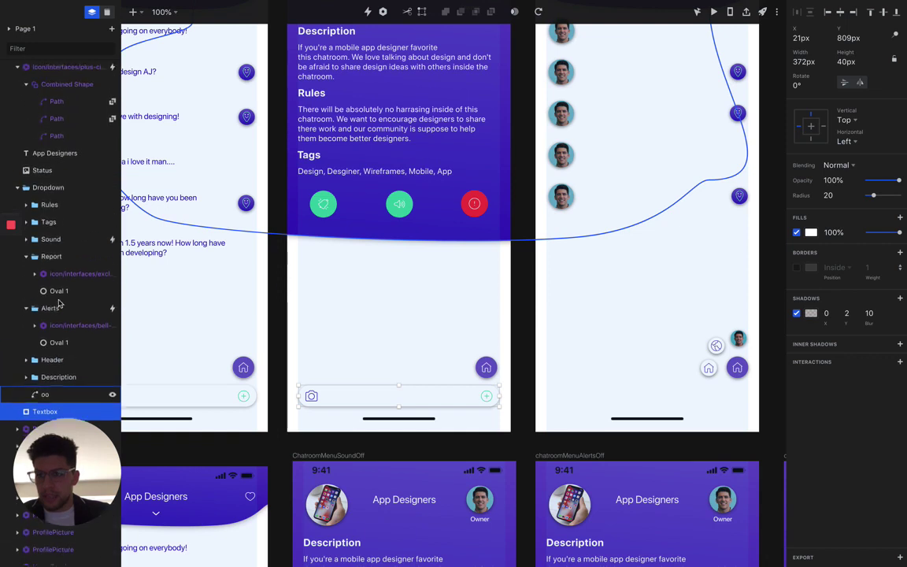
{"action": "scroll", "coordinate": [60, 296], "scroll_direction": "up", "scroll_amount": 6}
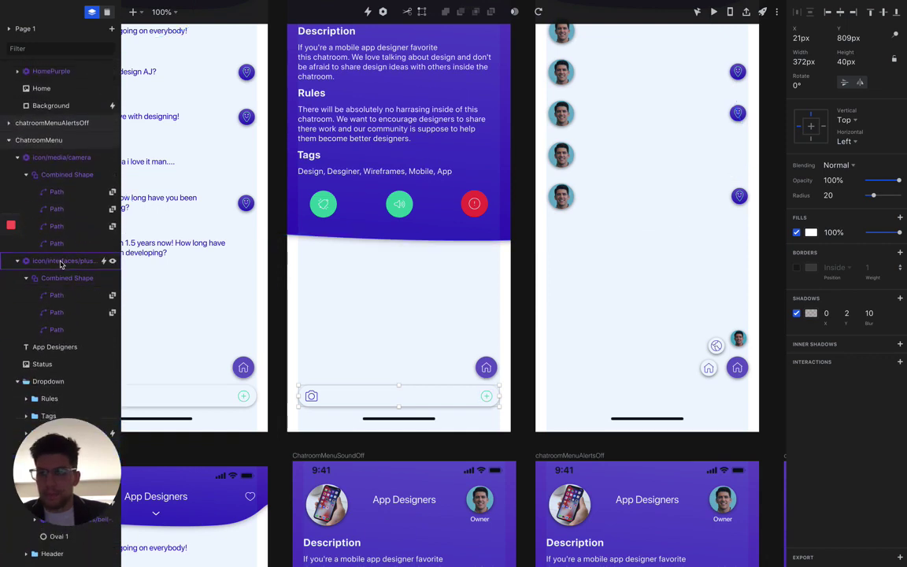
{"action": "left_click", "coordinate": [60, 262], "text": "shift"}
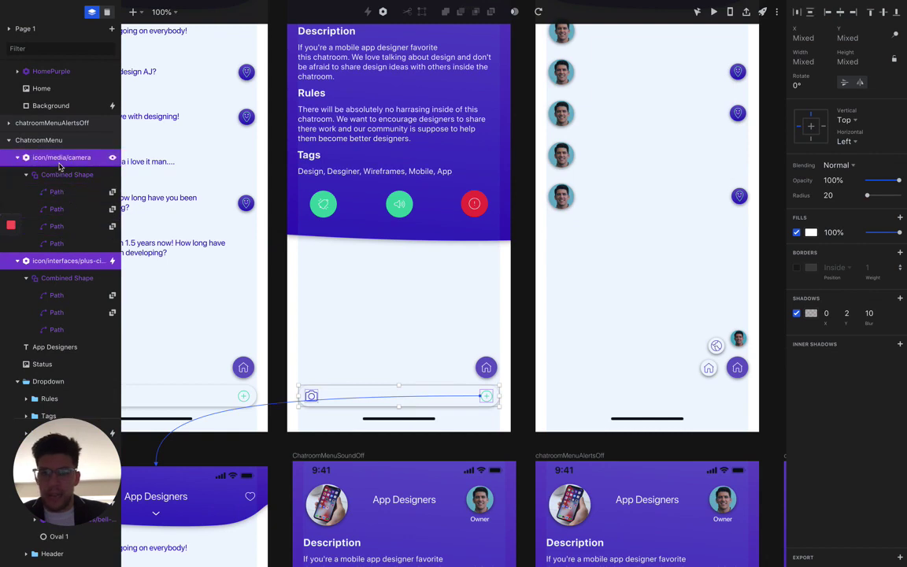
{"action": "scroll", "coordinate": [63, 384], "scroll_direction": "down", "scroll_amount": 6}
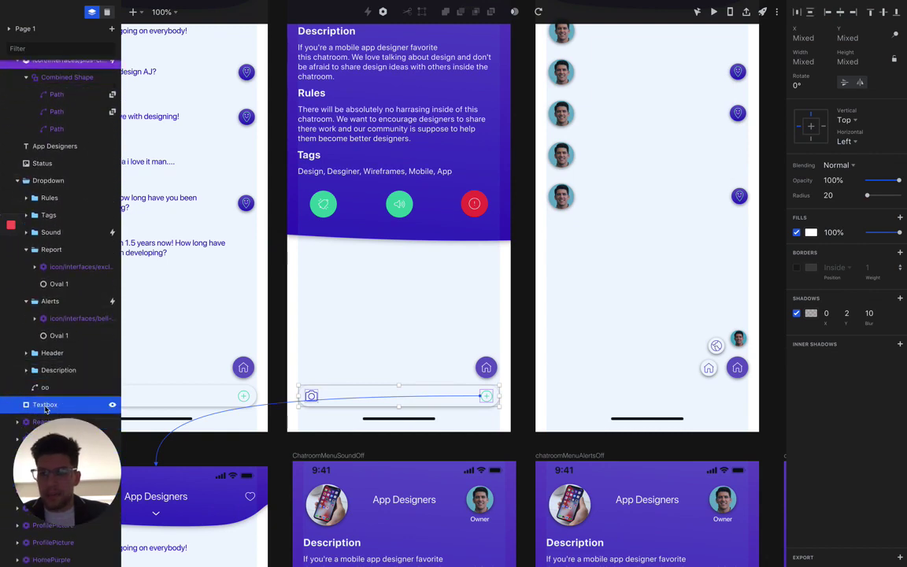
{"action": "scroll", "coordinate": [45, 409], "scroll_direction": "down", "scroll_amount": 1}
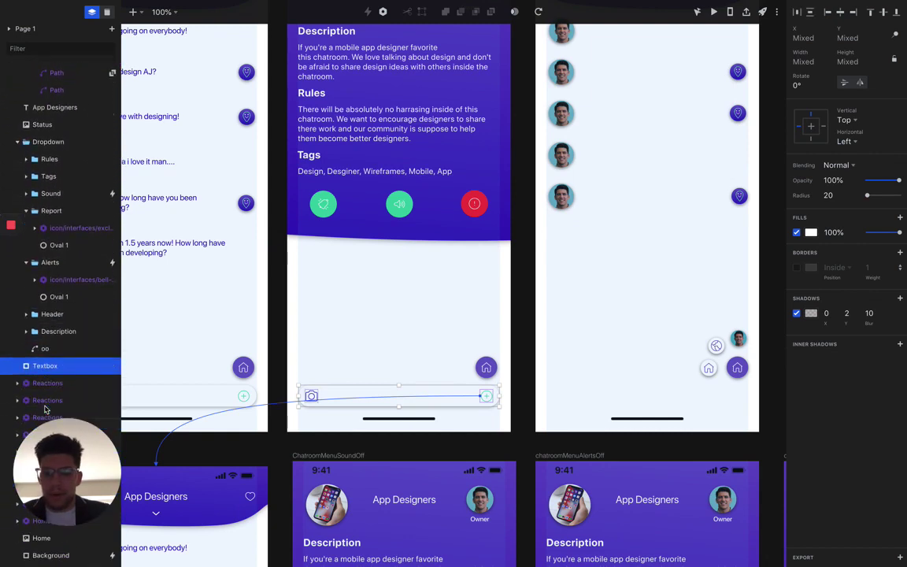
{"action": "scroll", "coordinate": [44, 409], "scroll_direction": "down", "scroll_amount": 5}
- Rename the new group layer to 'textbox'
{"action": "left_click", "coordinate": [45, 411]}
{"action": "scroll", "coordinate": [48, 313], "scroll_direction": "down", "scroll_amount": 2}
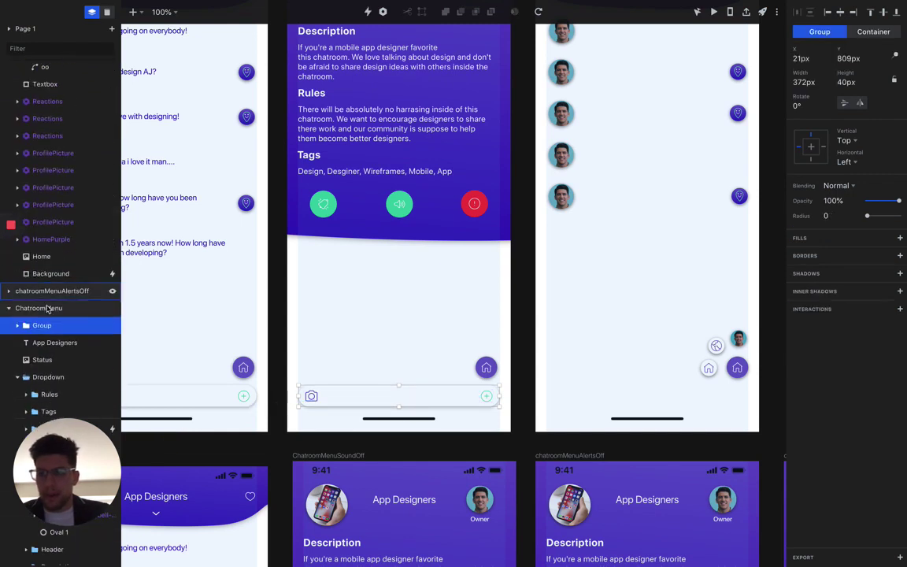
{"action": "double_click", "coordinate": [41, 325]}
{"action": "type", "text": "text"}
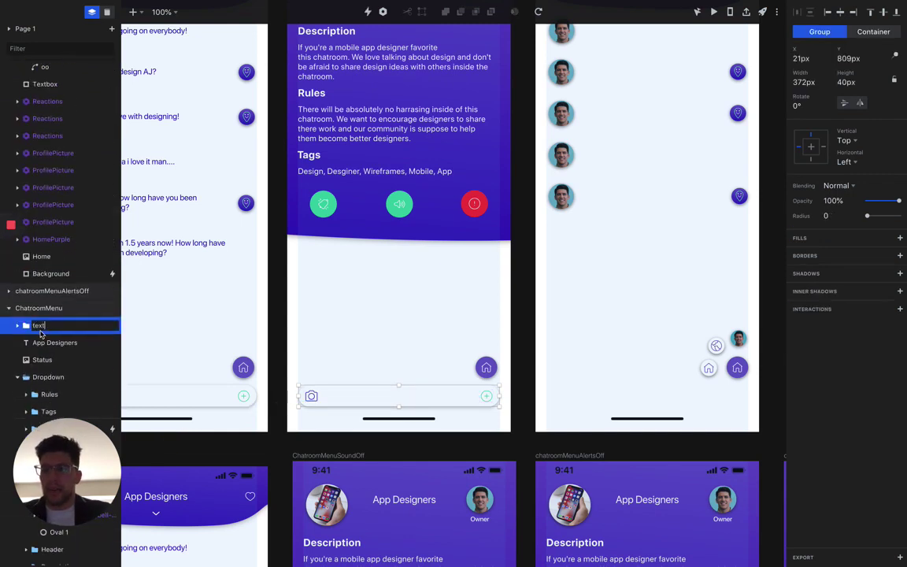
{"action": "type", "text": "box"}
{"action": "key", "text": "Return"}
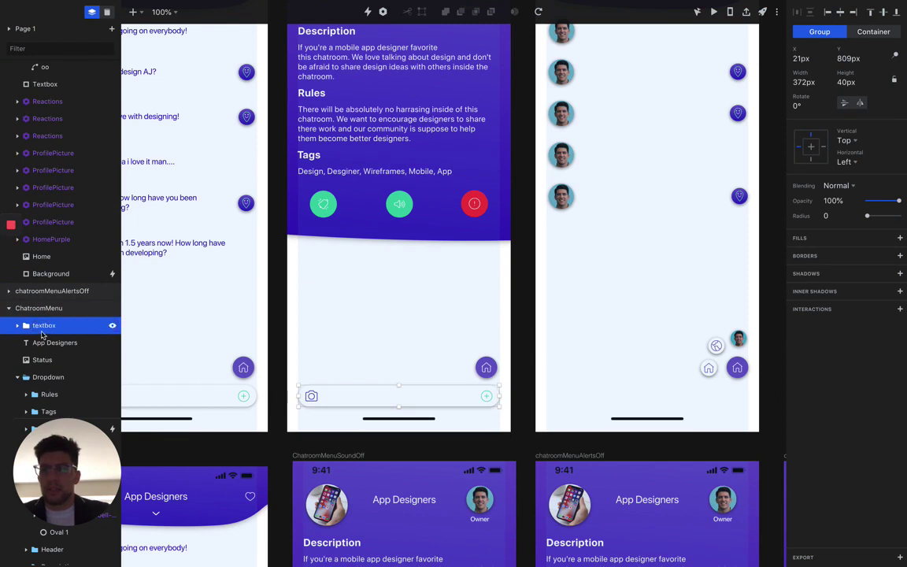
- Try moving the textbox group higher, then undo so it stays at the bottom
{"action": "left_click_drag", "start_coordinate": [359, 405], "coordinate": [343, 298]}
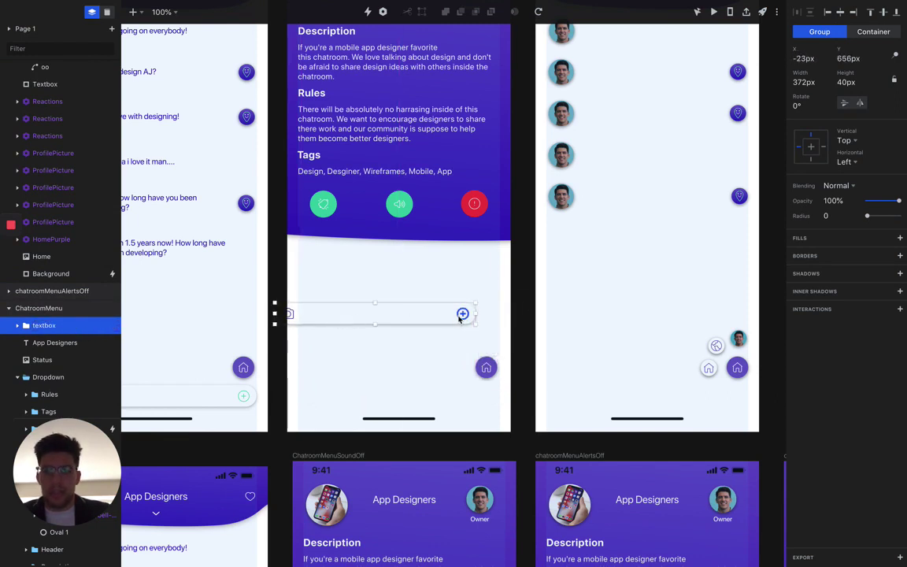
{"action": "key", "text": "super+z"}
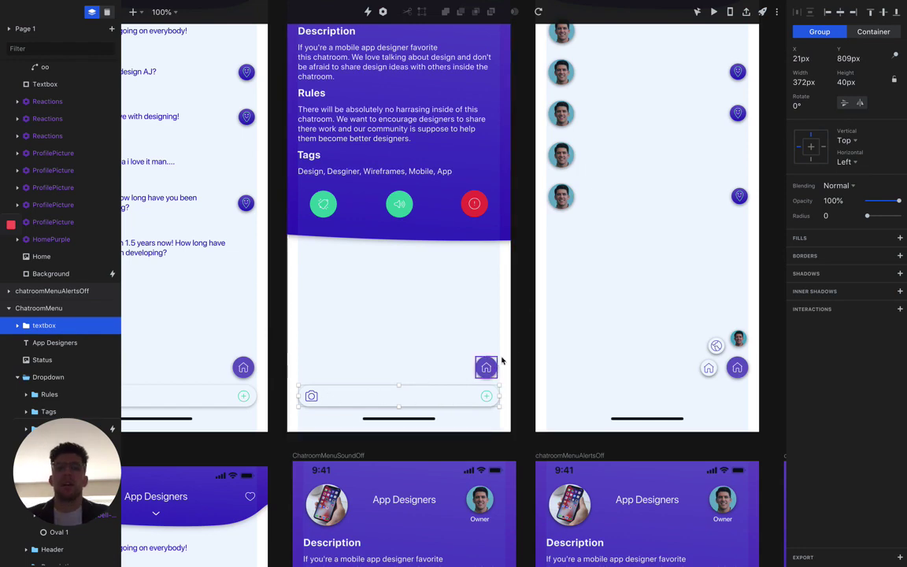
{"action": "key", "text": "super+z"}
{"action": "scroll", "coordinate": [526, 356], "scroll_direction": "up", "scroll_amount": 5}
{"action": "scroll", "coordinate": [526, 356], "scroll_direction": "left", "scroll_amount": 5}
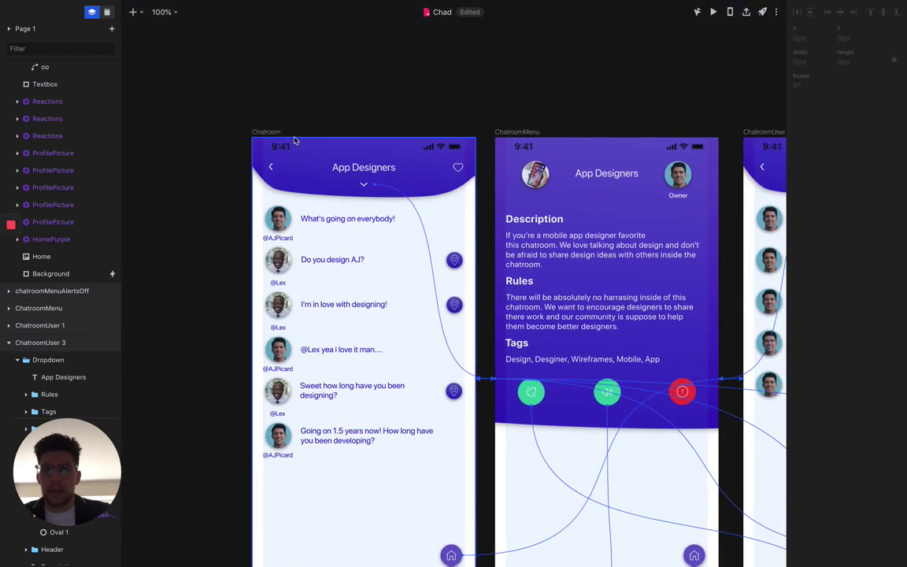
- Select the Chatroom artboard and launch the prototype preview from it
{"action": "left_click", "coordinate": [295, 140]}
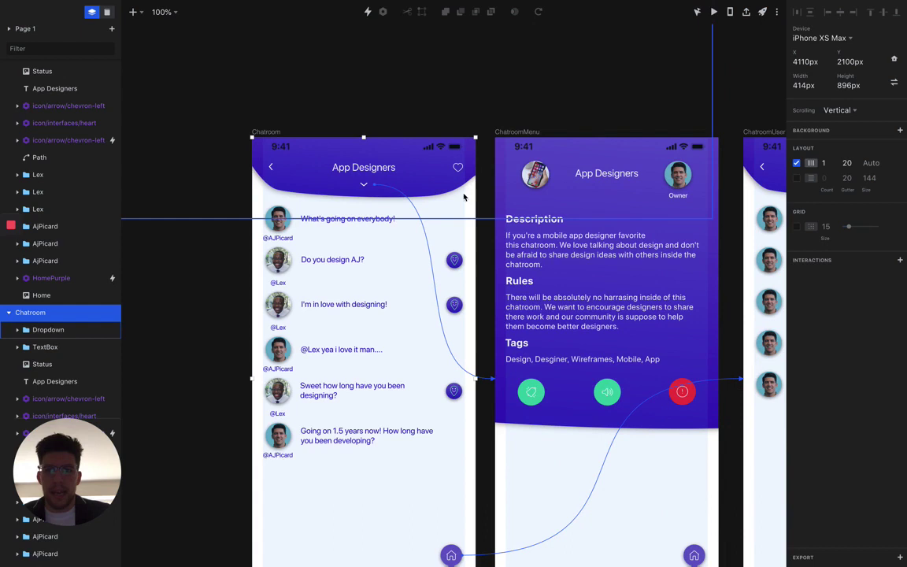
{"action": "left_click", "coordinate": [714, 13]}
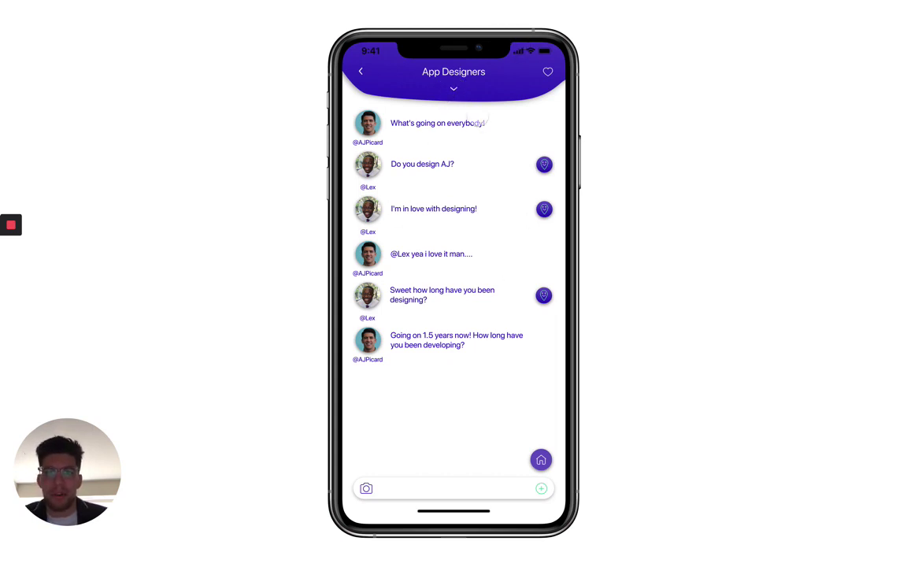
- In the preview, open and close the dropdown info card, then navigate via the floating home menu
{"action": "left_click", "coordinate": [453, 87]}
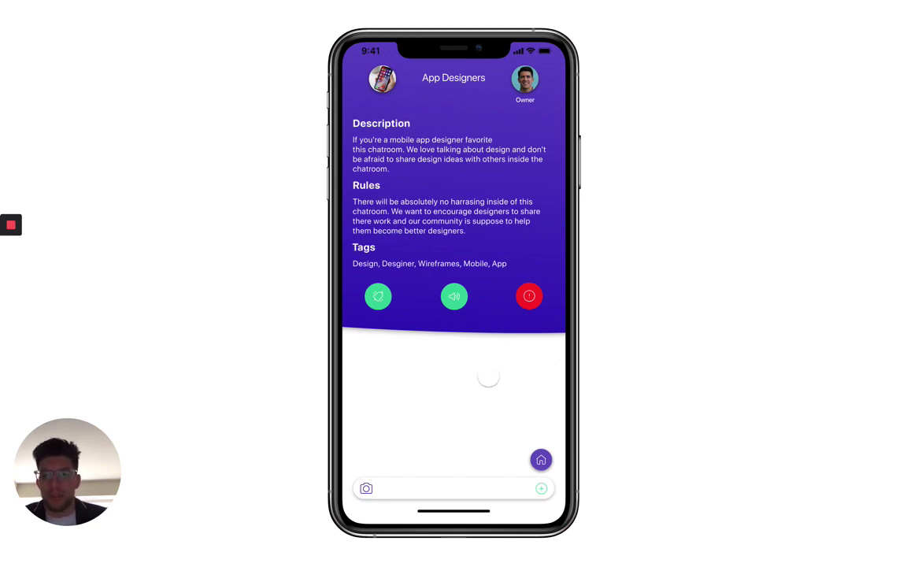
{"action": "left_click", "coordinate": [434, 384]}
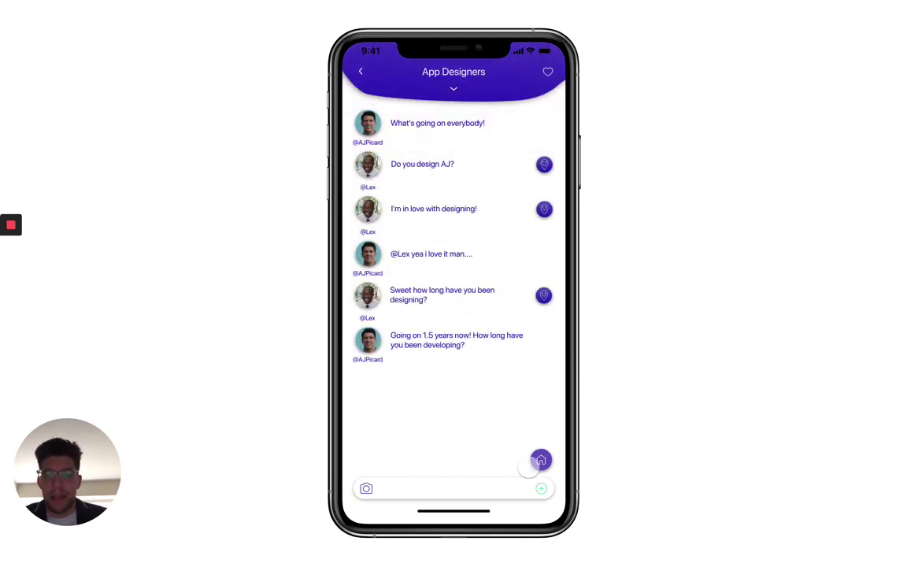
{"action": "left_click", "coordinate": [542, 460]}
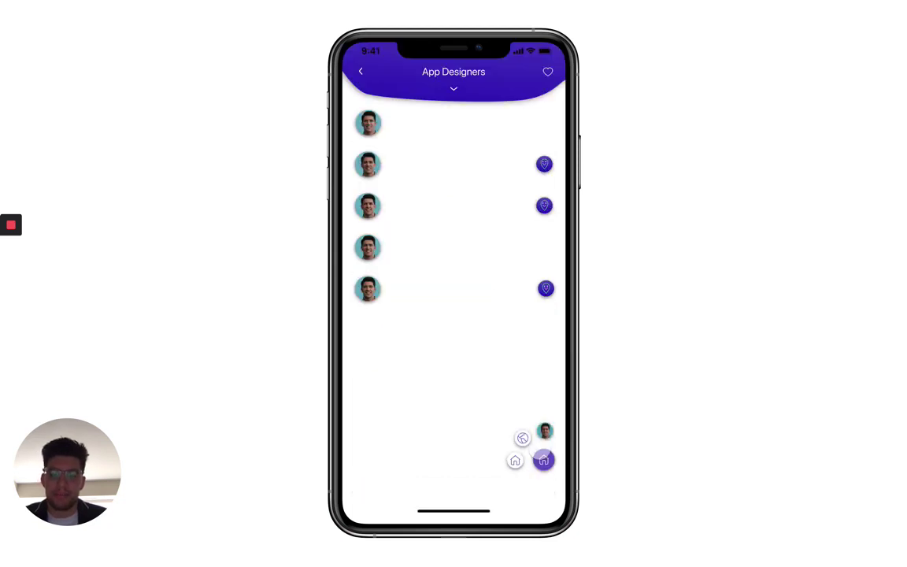
{"action": "left_click", "coordinate": [394, 251]}
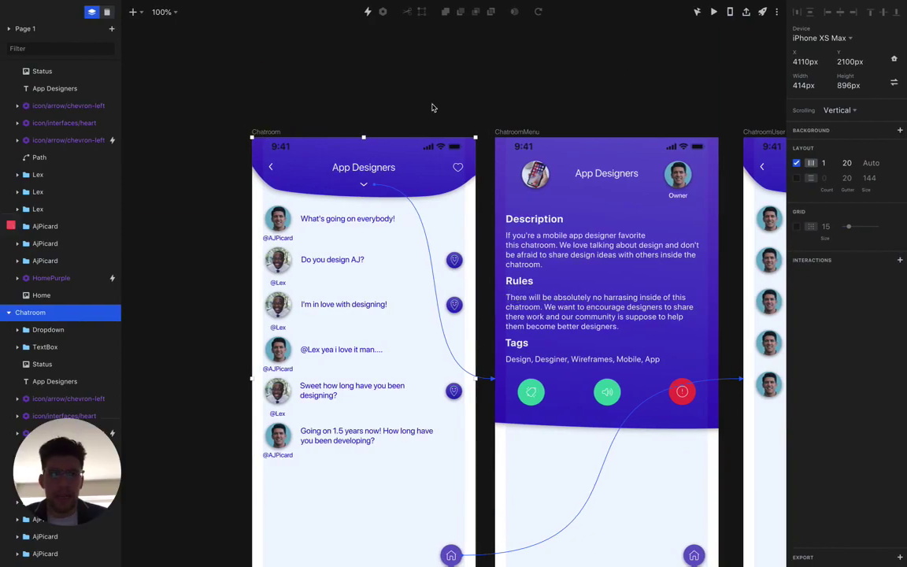
- Preview again, tapping plus to reveal the @, GIF and image options, then minus to collapse them
{"action": "left_click", "coordinate": [714, 11]}
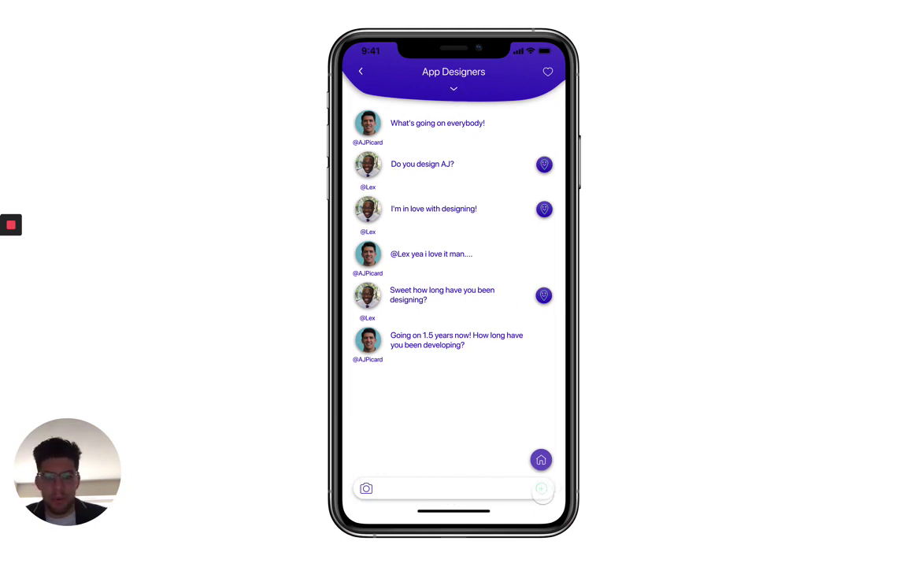
{"action": "left_click", "coordinate": [542, 489]}
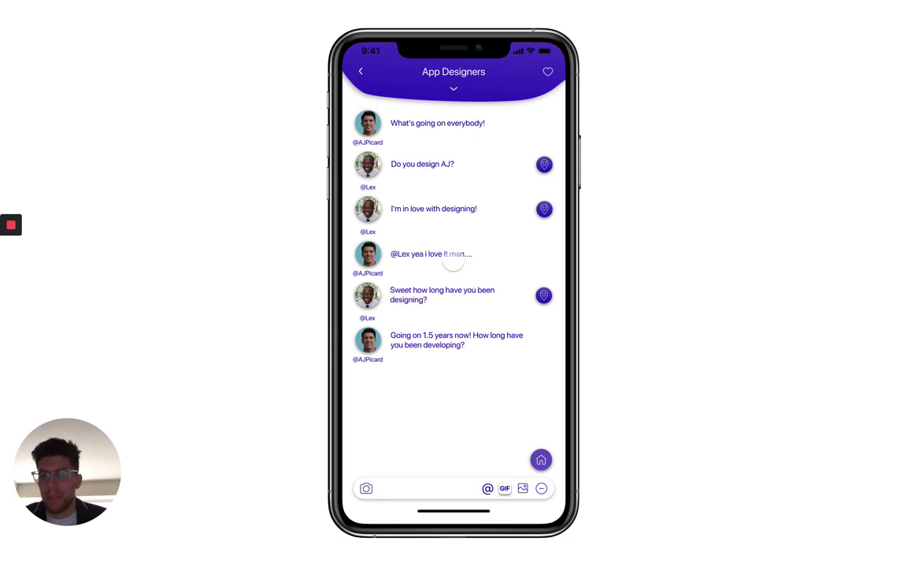
{"action": "left_click", "coordinate": [399, 255]}
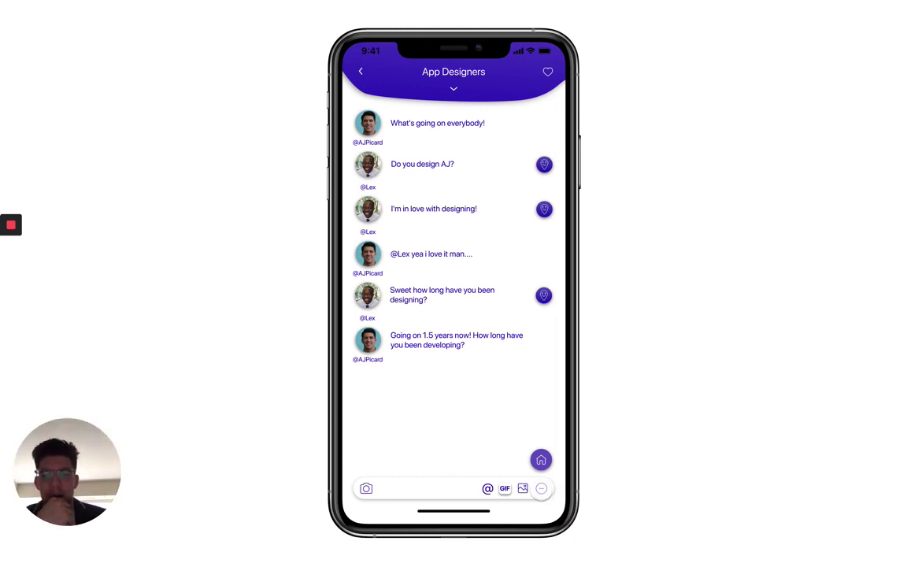
{"action": "left_click", "coordinate": [542, 488]}
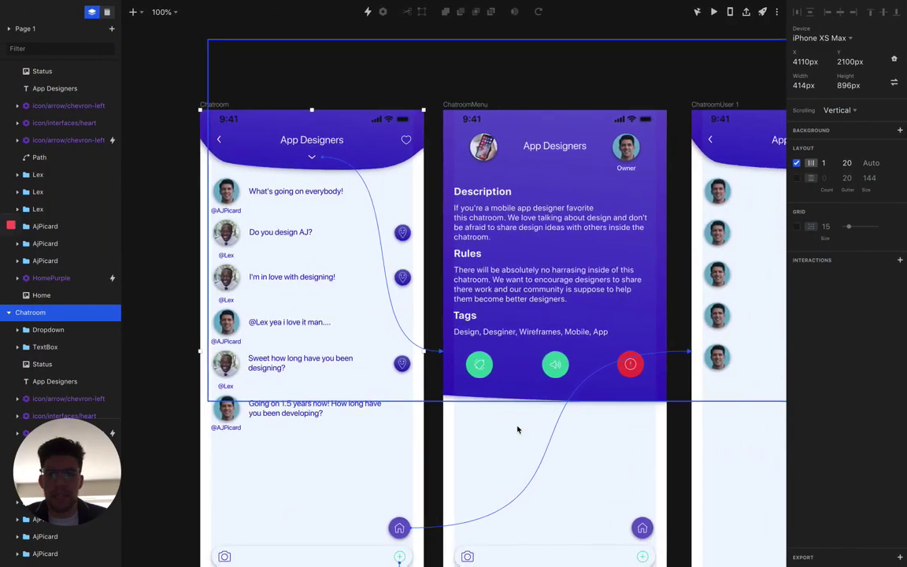
- Zoom out and pan to show every screen and its links, then deselect the Chatroom artboard
{"action": "scroll", "coordinate": [518, 429], "scroll_direction": "down", "scroll_amount": 5}
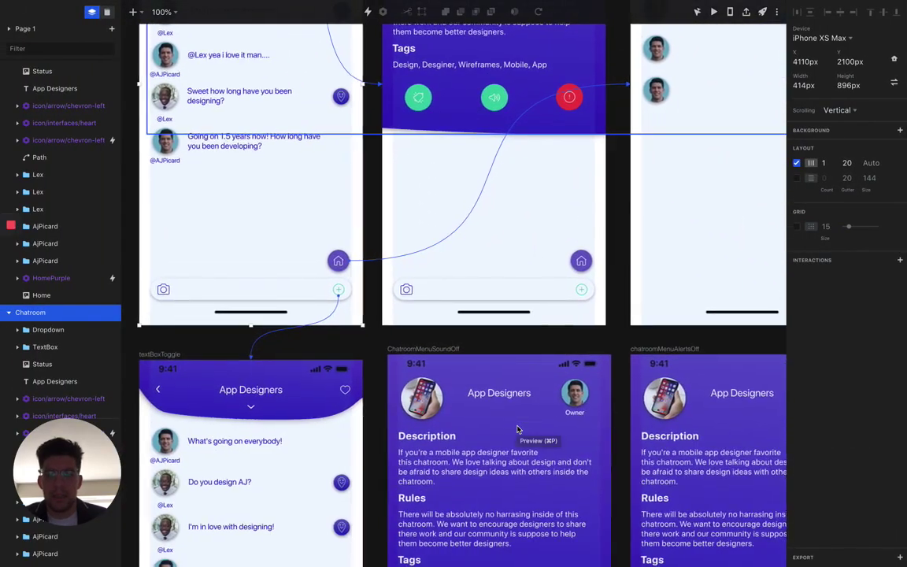
{"action": "key", "text": "ctrl+minus"}
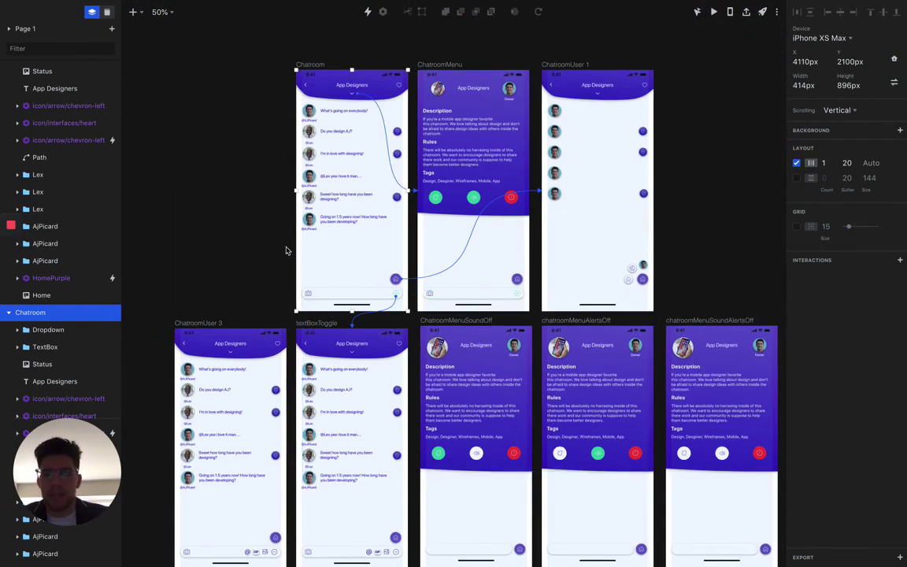
{"action": "scroll", "coordinate": [288, 252], "scroll_direction": "down", "scroll_amount": 3}
{"action": "scroll", "coordinate": [287, 251], "scroll_direction": "left", "scroll_amount": 2}
{"action": "scroll", "coordinate": [287, 251], "scroll_direction": "down", "scroll_amount": 1}
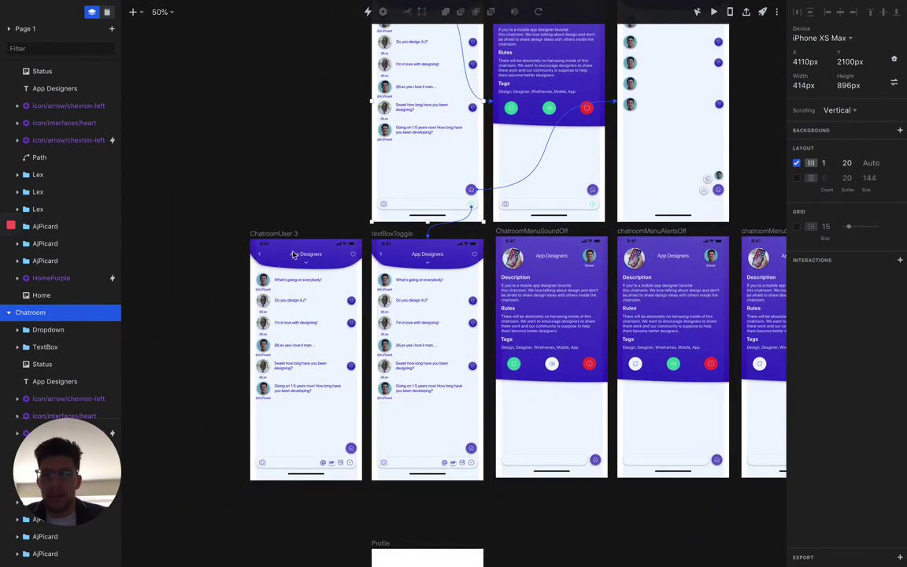
{"action": "scroll", "coordinate": [420, 348], "scroll_direction": "down", "scroll_amount": 3}
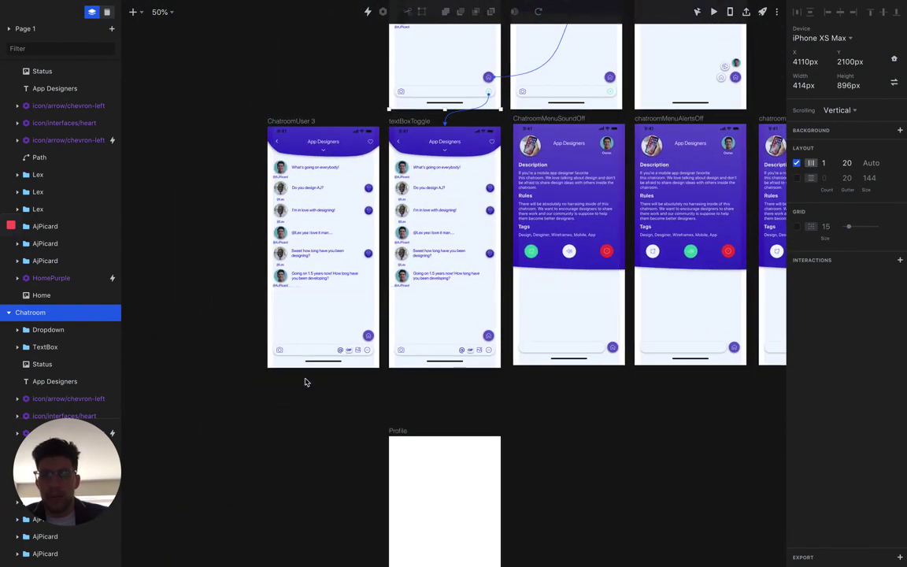
{"action": "scroll", "coordinate": [289, 420], "scroll_direction": "up", "scroll_amount": 3}
{"action": "scroll", "coordinate": [288, 420], "scroll_direction": "left", "scroll_amount": 5}
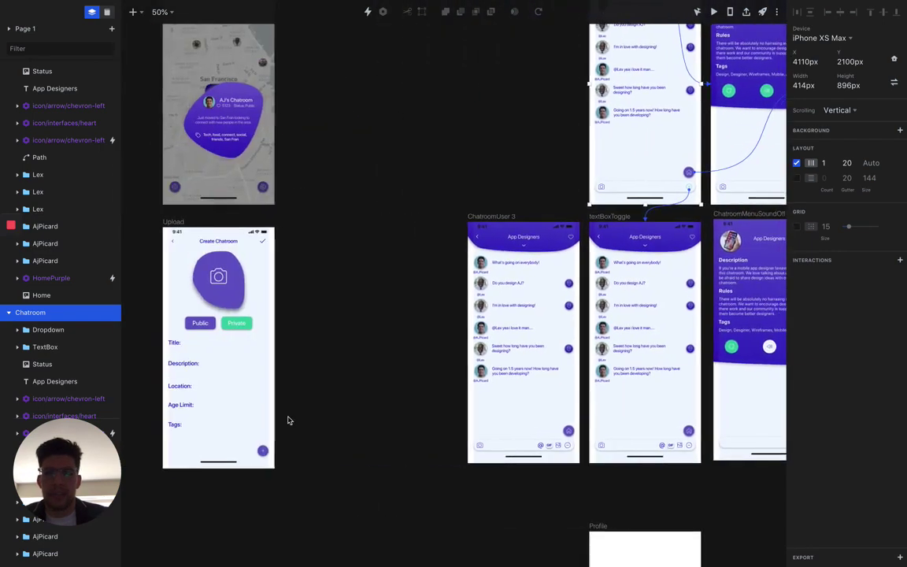
{"action": "scroll", "coordinate": [288, 421], "scroll_direction": "down", "scroll_amount": 3}
{"action": "scroll", "coordinate": [289, 420], "scroll_direction": "down", "scroll_amount": 3}
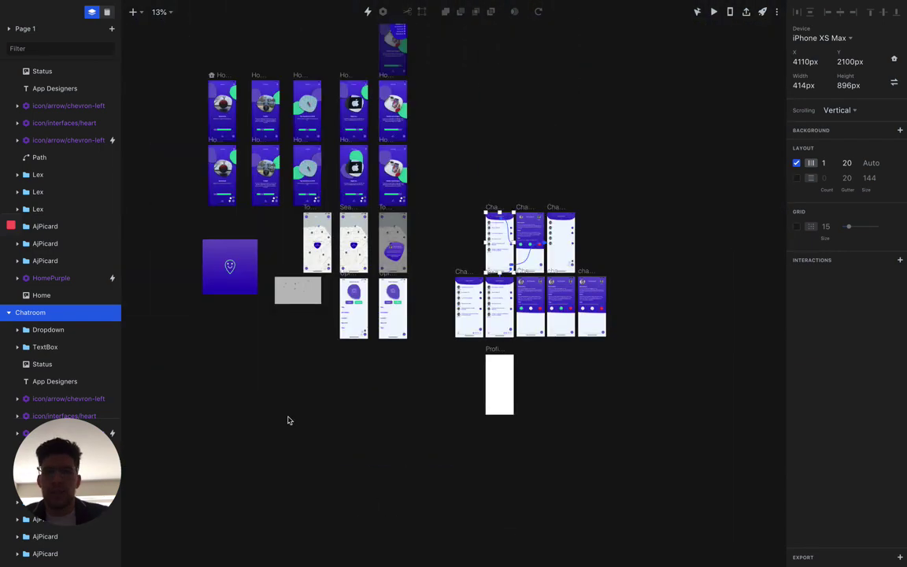
{"action": "scroll", "coordinate": [340, 352], "scroll_direction": "up", "scroll_amount": 2}
{"action": "scroll", "coordinate": [368, 331], "scroll_direction": "right", "scroll_amount": 2}
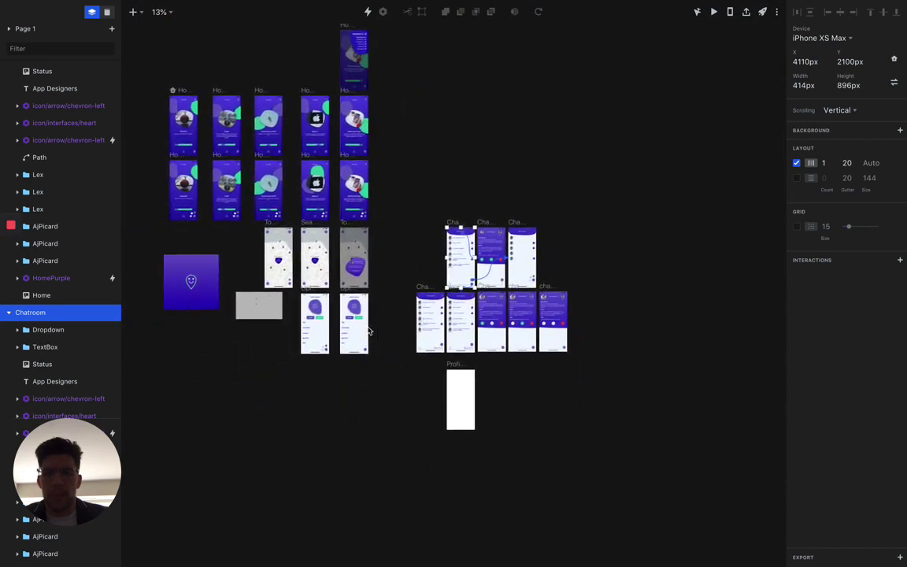
{"action": "scroll", "coordinate": [368, 330], "scroll_direction": "left", "scroll_amount": 2}
{"action": "scroll", "coordinate": [368, 331], "scroll_direction": "down", "scroll_amount": 2}
{"action": "scroll", "coordinate": [367, 331], "scroll_direction": "right", "scroll_amount": 3}
{"action": "scroll", "coordinate": [368, 331], "scroll_direction": "up", "scroll_amount": 2}
{"action": "scroll", "coordinate": [368, 331], "scroll_direction": "left", "scroll_amount": 4}
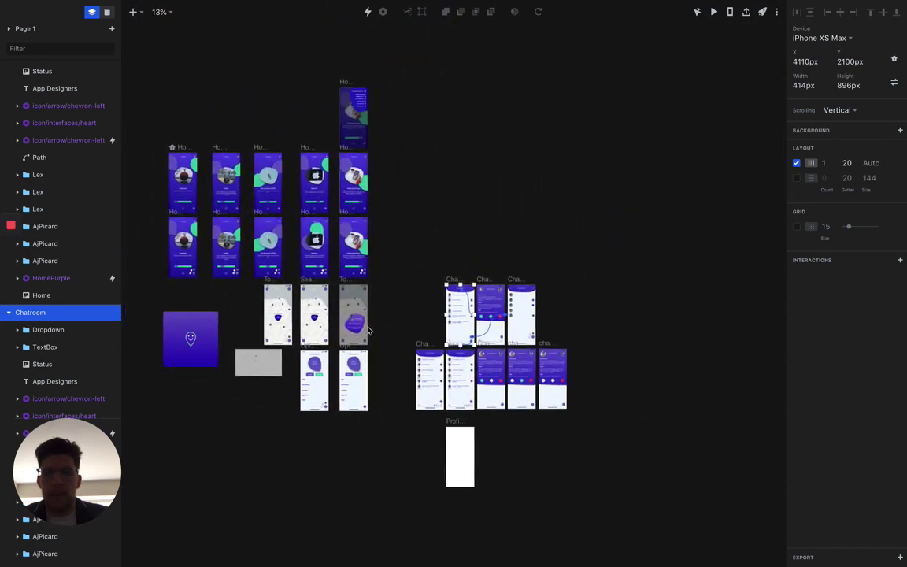
{"action": "scroll", "coordinate": [368, 331], "scroll_direction": "left", "scroll_amount": 1}
{"action": "scroll", "coordinate": [481, 279], "scroll_direction": "up", "scroll_amount": 3}
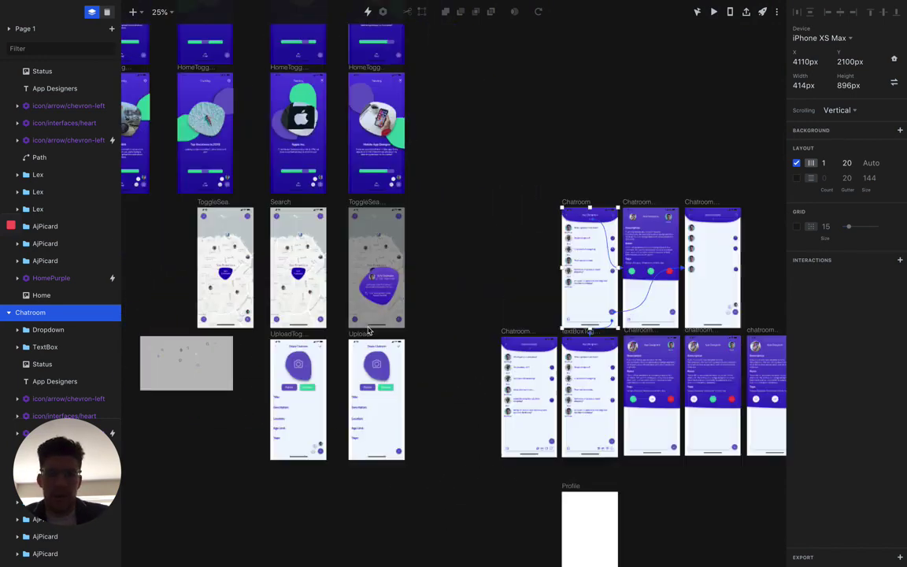
{"action": "left_click", "coordinate": [490, 272]}
{"action": "scroll", "coordinate": [476, 258], "scroll_direction": "right", "scroll_amount": 3}
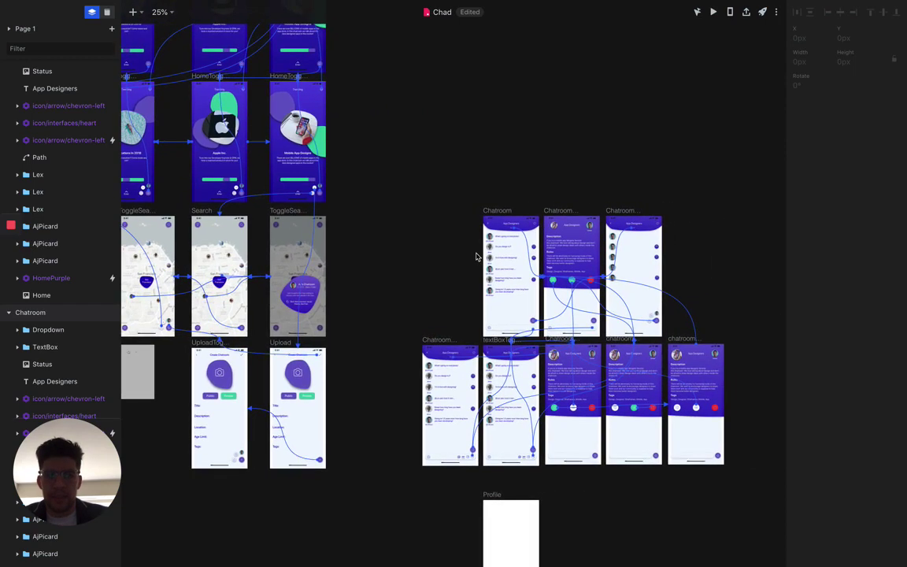
{"action": "scroll", "coordinate": [533, 229], "scroll_direction": "right", "scroll_amount": 3}
{"action": "scroll", "coordinate": [533, 229], "scroll_direction": "down", "scroll_amount": 1}
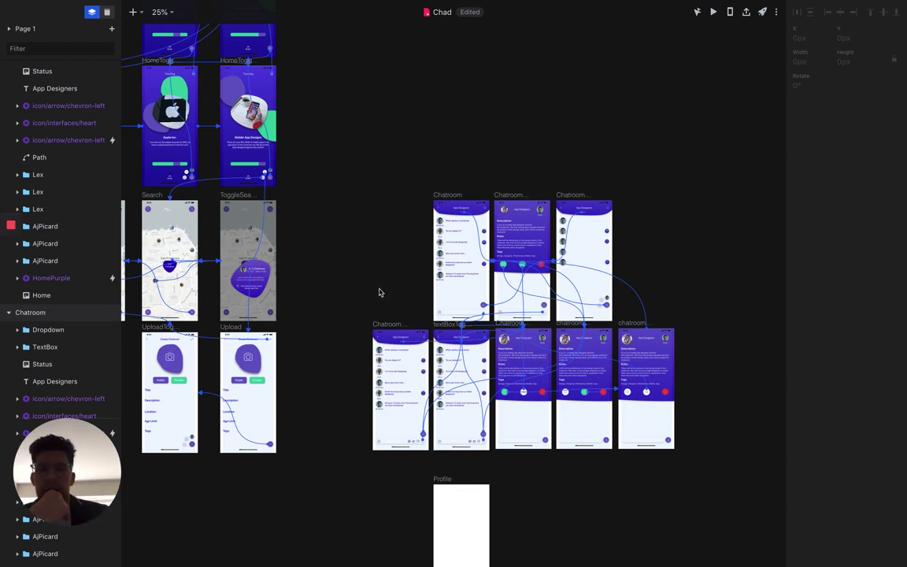
{"action": "scroll", "coordinate": [379, 292], "scroll_direction": "left", "scroll_amount": 10}
{"action": "scroll", "coordinate": [379, 293], "scroll_direction": "up", "scroll_amount": 5}
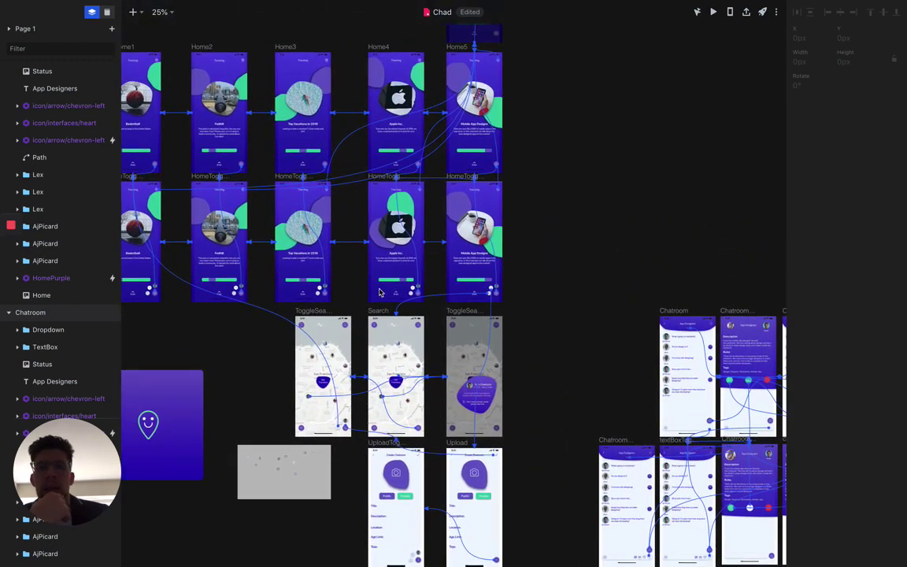
{"action": "scroll", "coordinate": [379, 293], "scroll_direction": "left", "scroll_amount": 2}
{"action": "scroll", "coordinate": [379, 292], "scroll_direction": "up", "scroll_amount": 3}
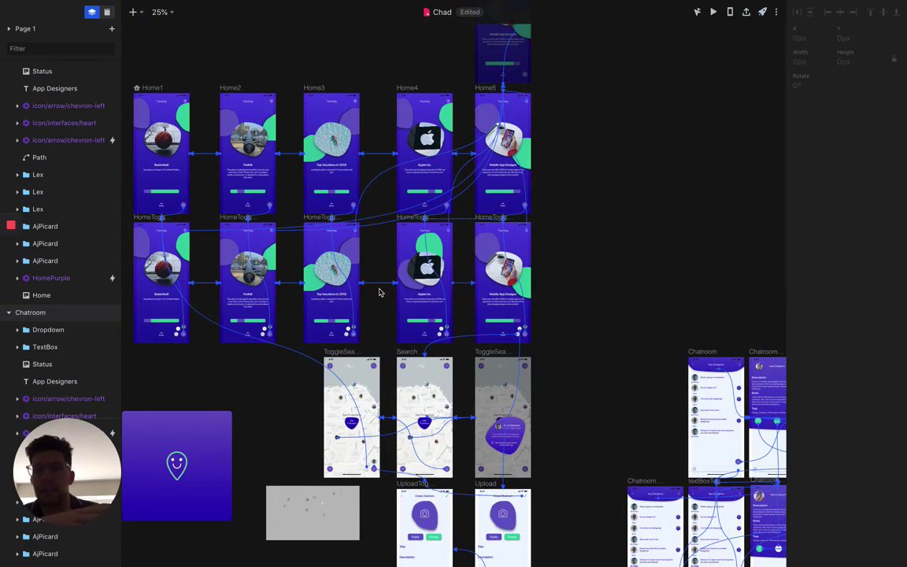
{"action": "scroll", "coordinate": [379, 292], "scroll_direction": "right", "scroll_amount": 5}
{"action": "scroll", "coordinate": [379, 292], "scroll_direction": "down", "scroll_amount": 2}
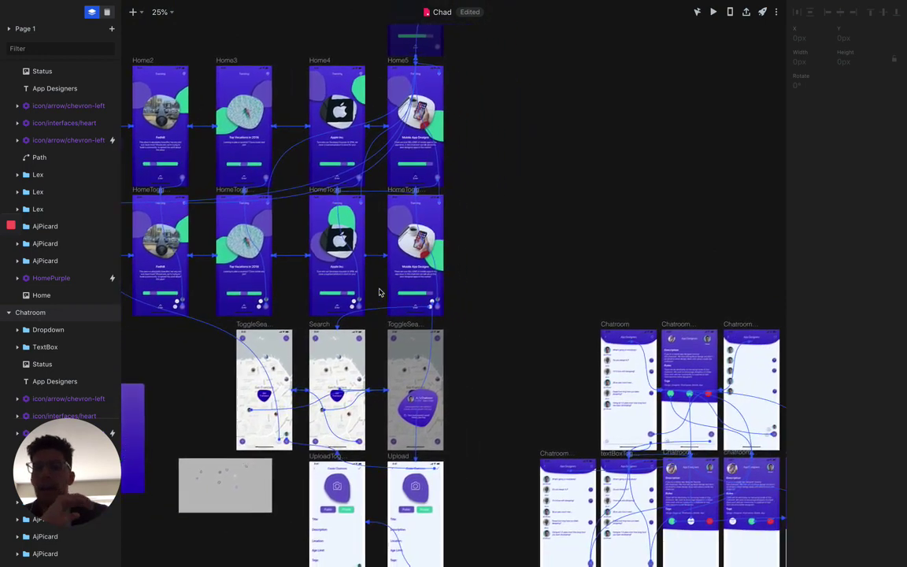
{"action": "scroll", "coordinate": [364, 297], "scroll_direction": "left", "scroll_amount": 6}
{"action": "scroll", "coordinate": [365, 298], "scroll_direction": "right", "scroll_amount": 10}
{"action": "scroll", "coordinate": [365, 298], "scroll_direction": "down", "scroll_amount": 1}
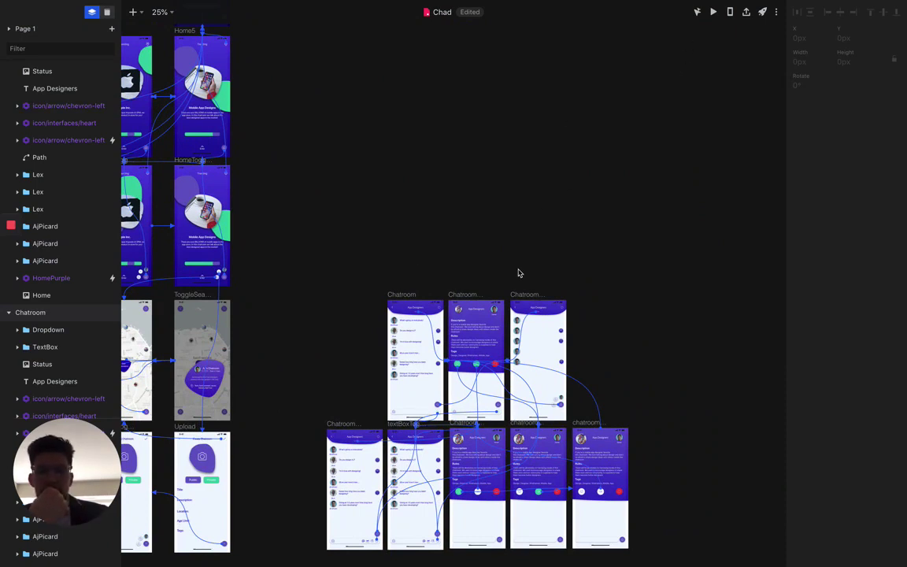
{"action": "scroll", "coordinate": [519, 272], "scroll_direction": "down", "scroll_amount": 1}
{"action": "scroll", "coordinate": [519, 273], "scroll_direction": "right", "scroll_amount": 1}
{"action": "left_click_drag", "start_coordinate": [436, 192], "coordinate": [611, 284]}
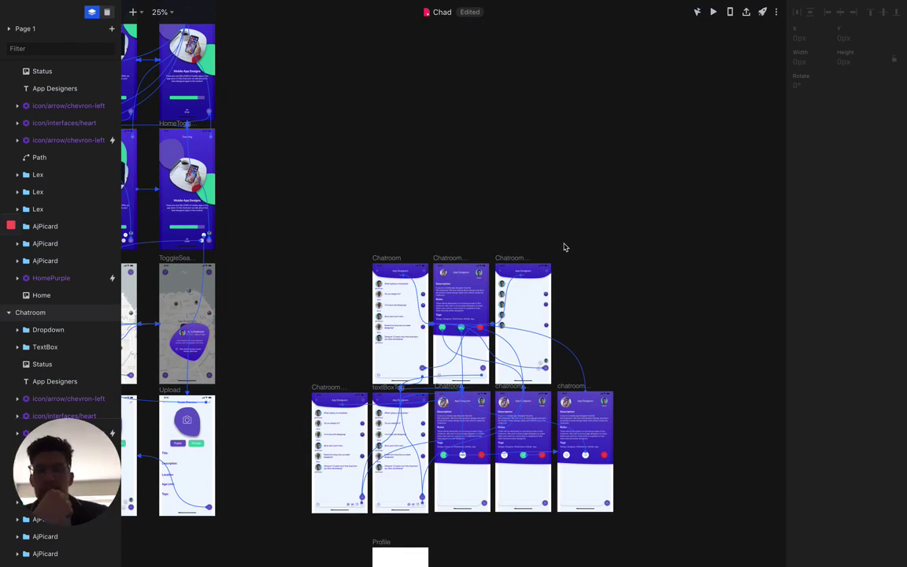
{"action": "scroll", "coordinate": [564, 247], "scroll_direction": "down", "scroll_amount": 2}
{"action": "scroll", "coordinate": [564, 247], "scroll_direction": "left", "scroll_amount": 1}
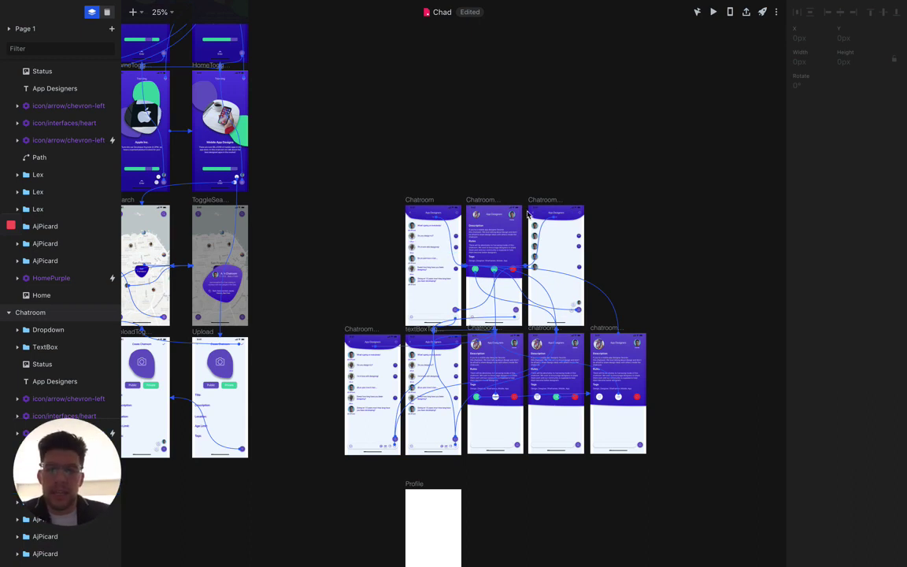
{"action": "scroll", "coordinate": [528, 213], "scroll_direction": "down", "scroll_amount": 3}
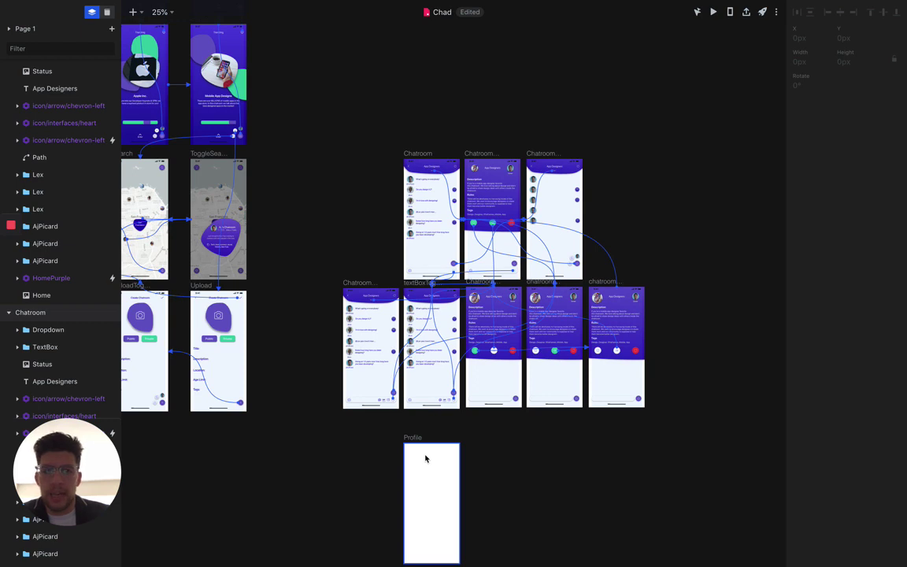
- Select the blank Profile artboard, then pan and box-select the chatroom screens in the lower row
{"action": "left_click", "coordinate": [426, 459]}
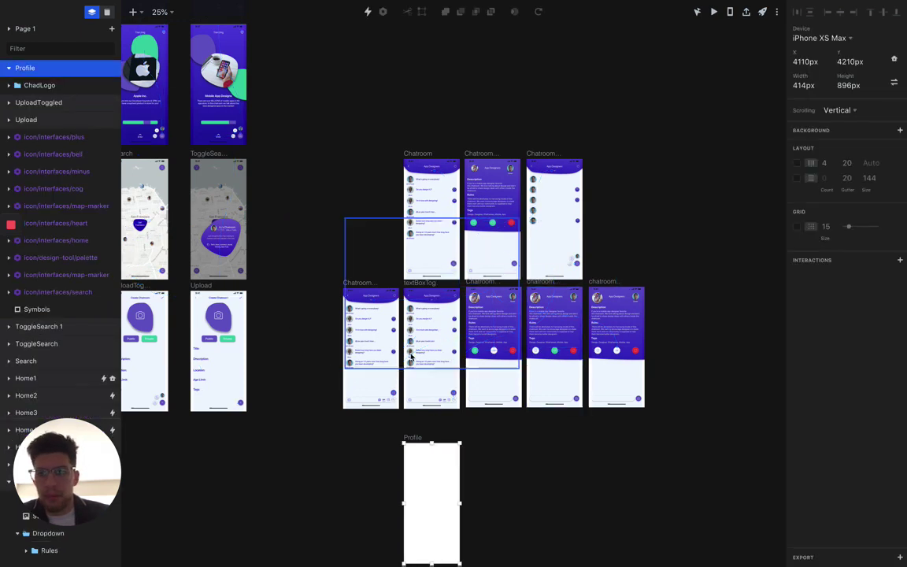
{"action": "scroll", "coordinate": [556, 466], "scroll_direction": "down", "scroll_amount": 3}
{"action": "scroll", "coordinate": [556, 465], "scroll_direction": "right", "scroll_amount": 2}
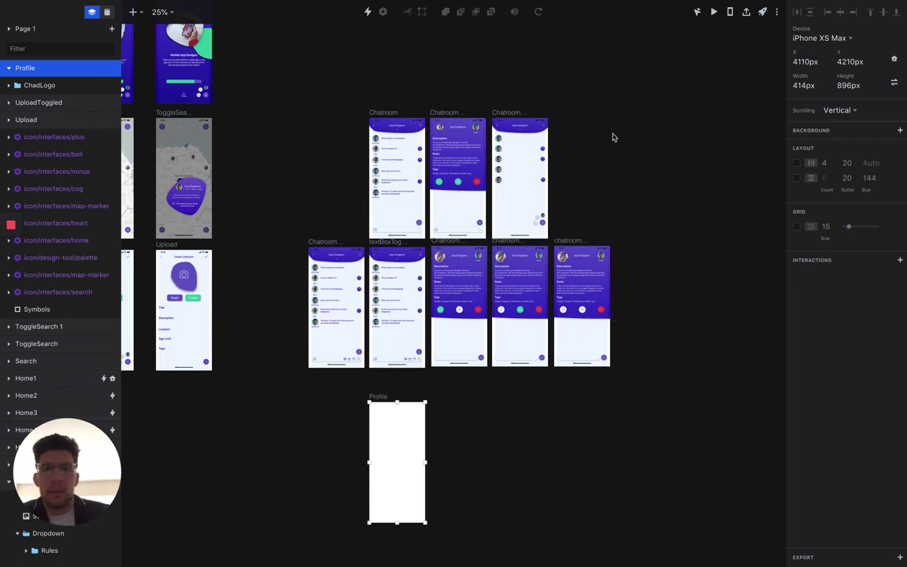
{"action": "scroll", "coordinate": [308, 283], "scroll_direction": "up", "scroll_amount": 2}
{"action": "scroll", "coordinate": [308, 284], "scroll_direction": "left", "scroll_amount": 3}
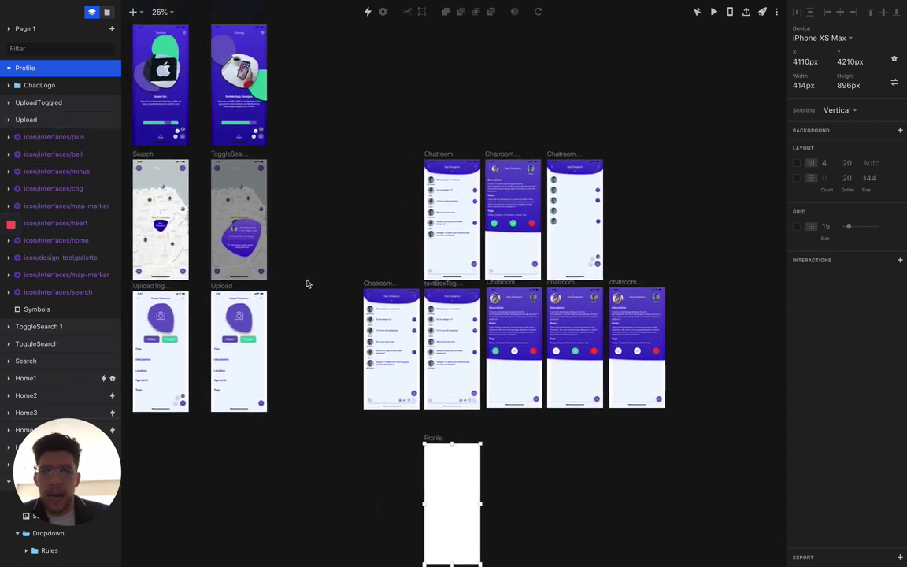
{"action": "scroll", "coordinate": [308, 283], "scroll_direction": "up", "scroll_amount": 1}
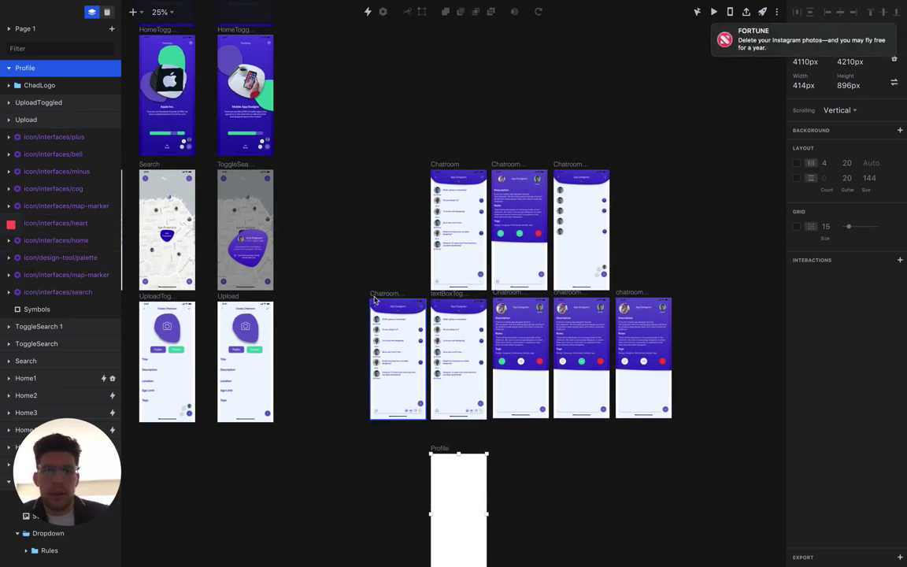
{"action": "scroll", "coordinate": [442, 236], "scroll_direction": "left", "scroll_amount": 10}
{"action": "scroll", "coordinate": [393, 291], "scroll_direction": "right", "scroll_amount": 12}
{"action": "left_click_drag", "start_coordinate": [408, 247], "coordinate": [484, 276]}
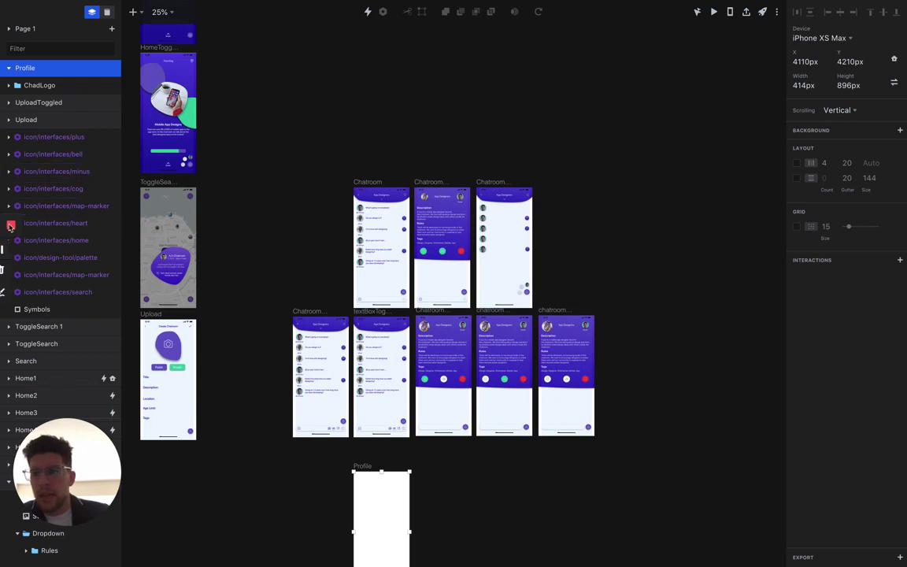